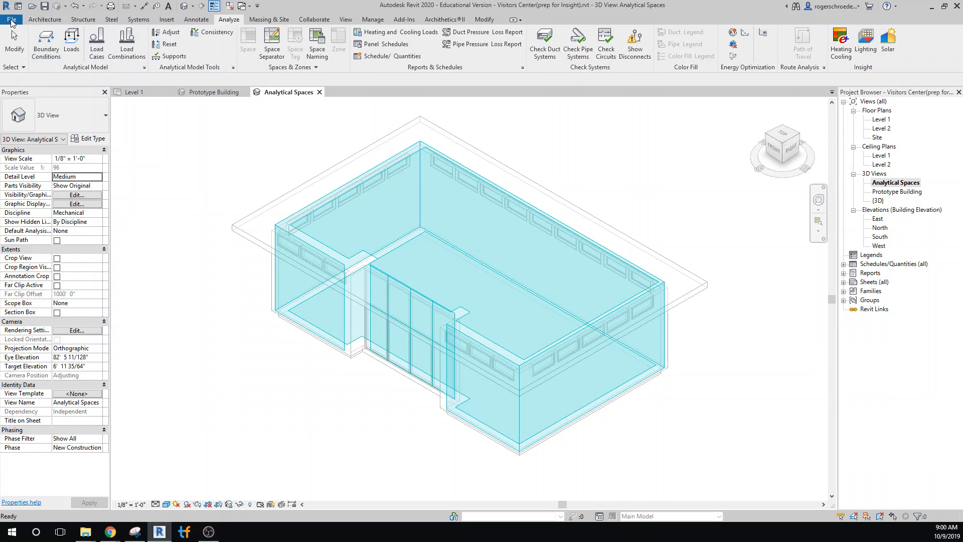
# Save the project in the M7 folder as Visitors Center Better Performance.rvt, overwriting the existing file
pyautogui.click(11, 22)
pyautogui.moveTo(64, 139)
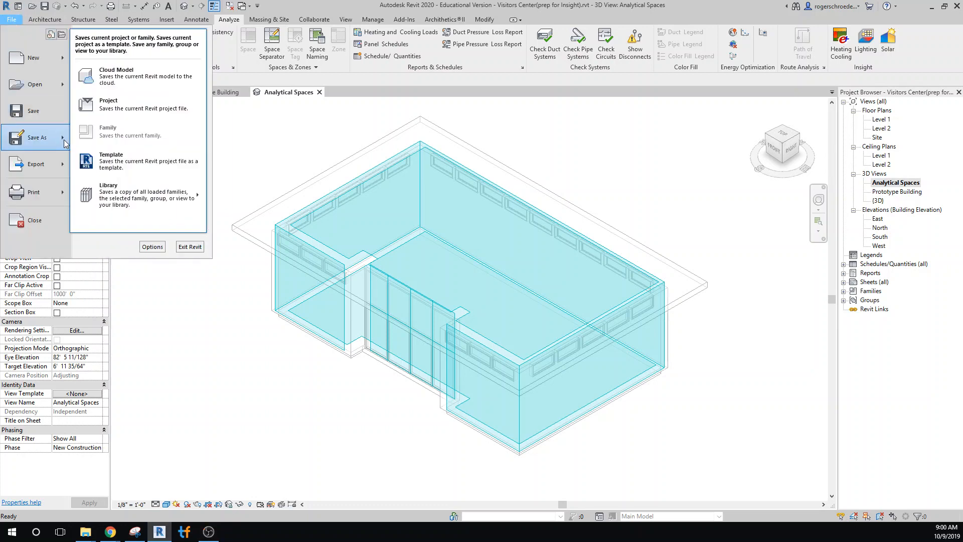
pyautogui.click(118, 104)
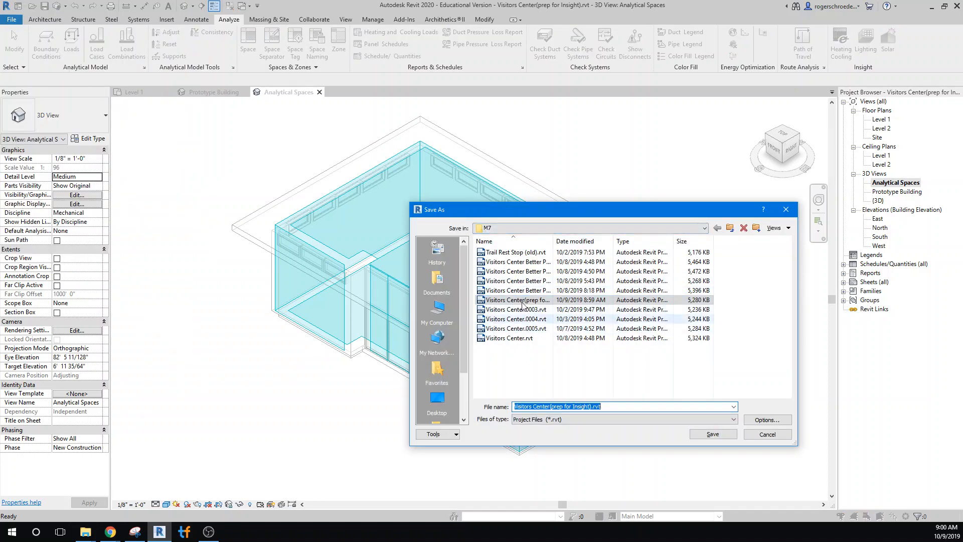
pyautogui.click(508, 270)
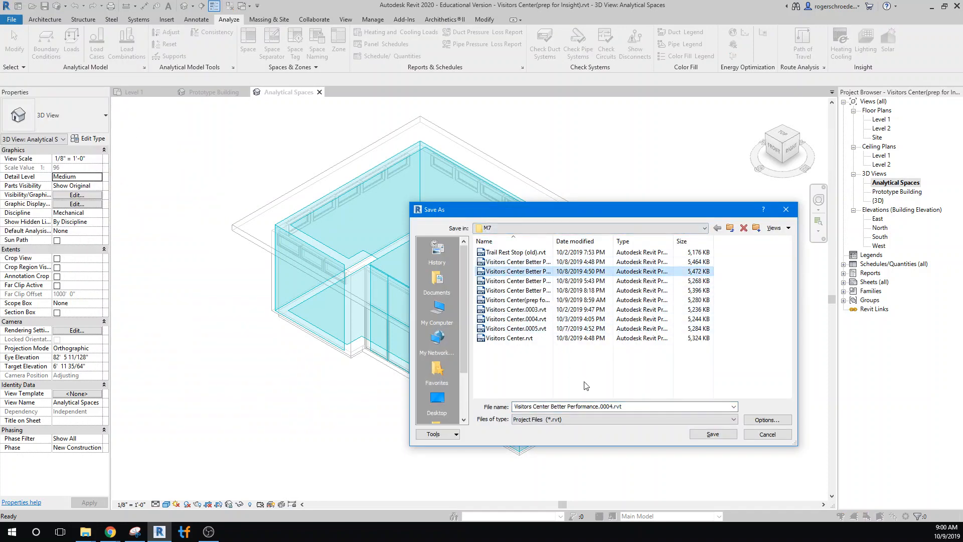
pyautogui.click(598, 407)
pyautogui.click(597, 407)
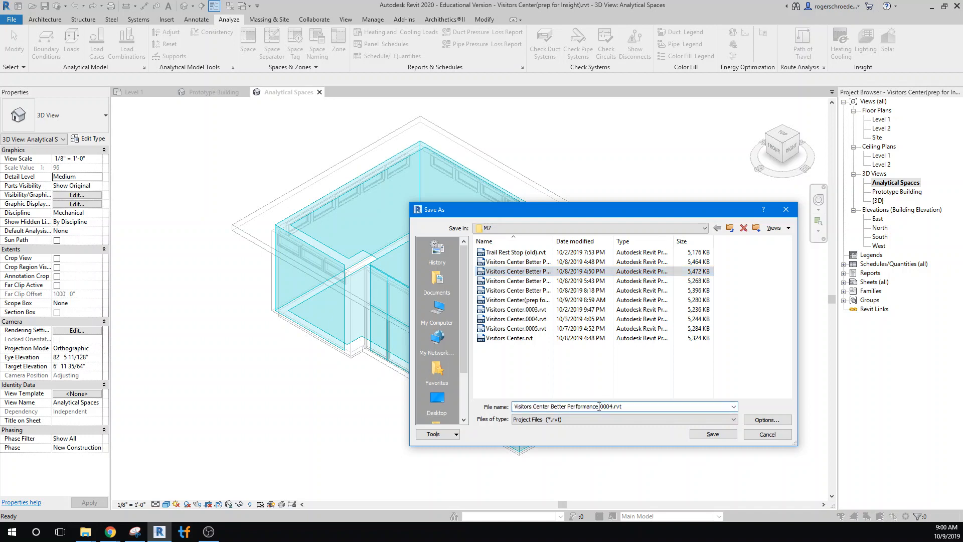
pyautogui.moveTo(598, 406); pyautogui.dragTo(612, 406)
pyautogui.press('BackSpace')
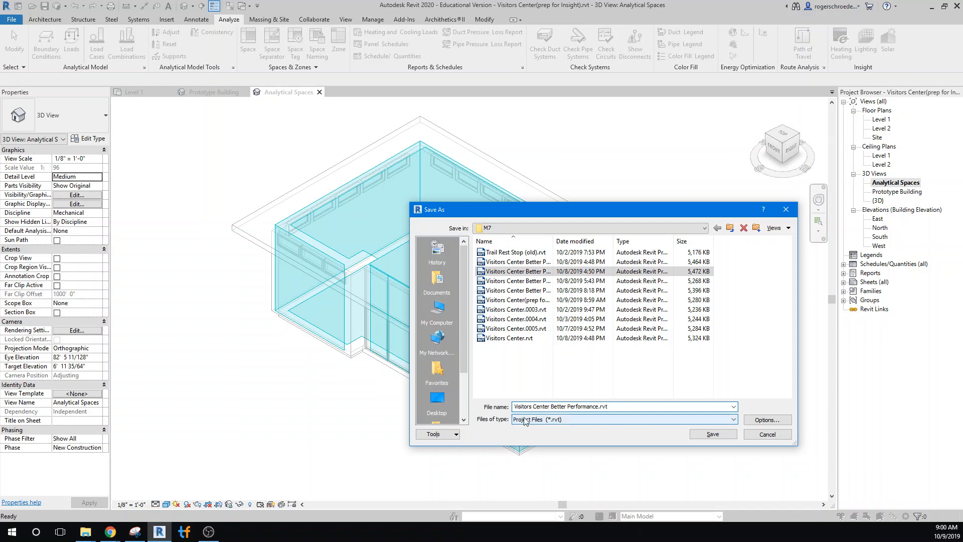
pyautogui.click(706, 436)
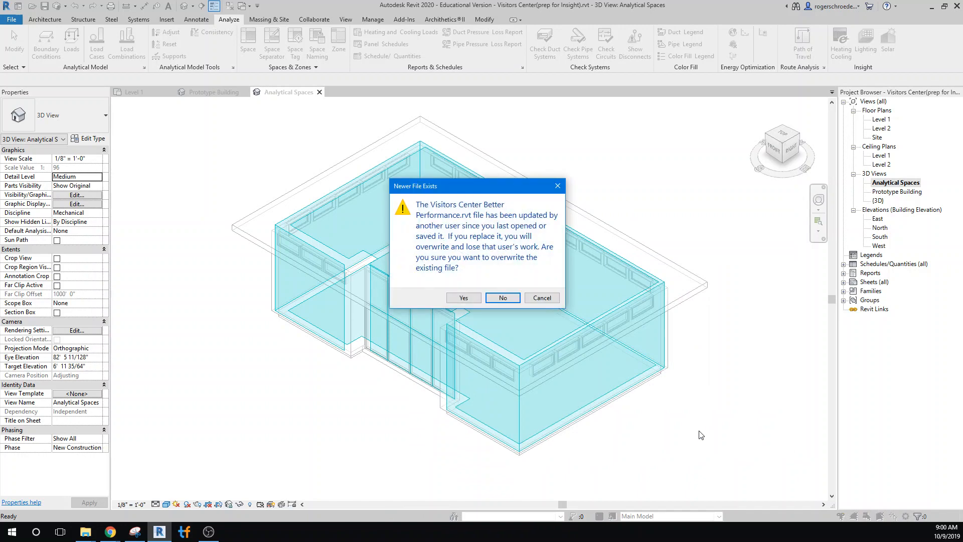
pyautogui.click(464, 298)
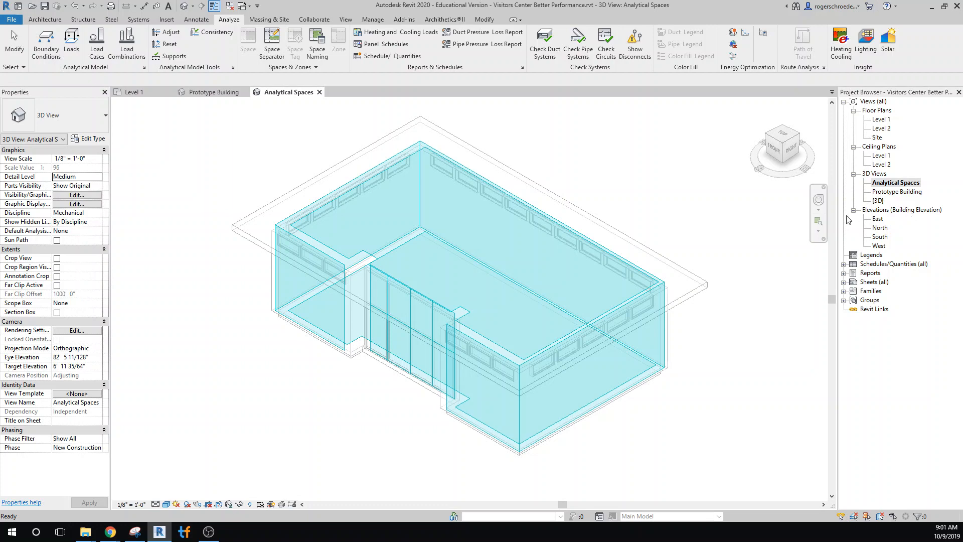
# Delete the Analytical Spaces 3D view and the project's existing energy model
pyautogui.rightClick(886, 184)
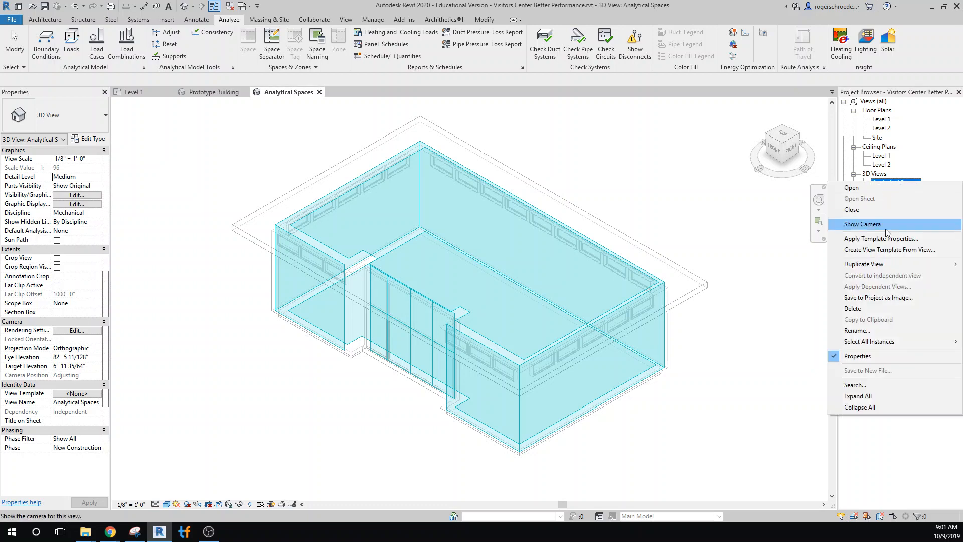
pyautogui.click(873, 308)
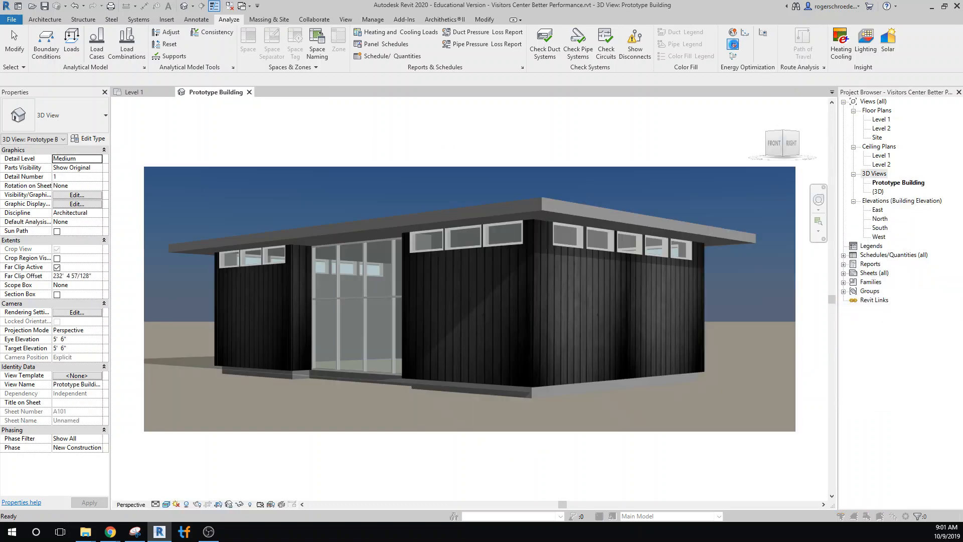
pyautogui.click(733, 44)
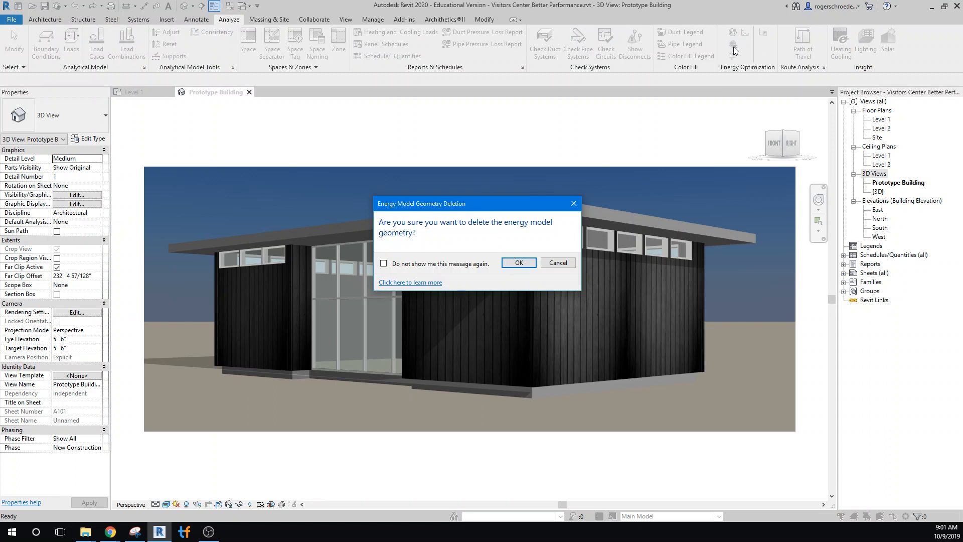
pyautogui.click(519, 263)
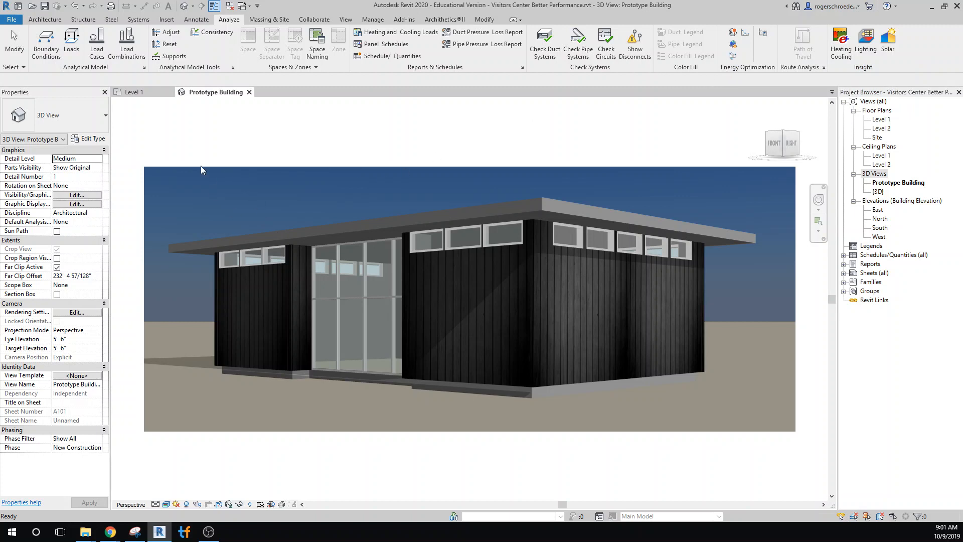
# Duplicate the roof's type under the name 24" Roof
pyautogui.click(244, 237)
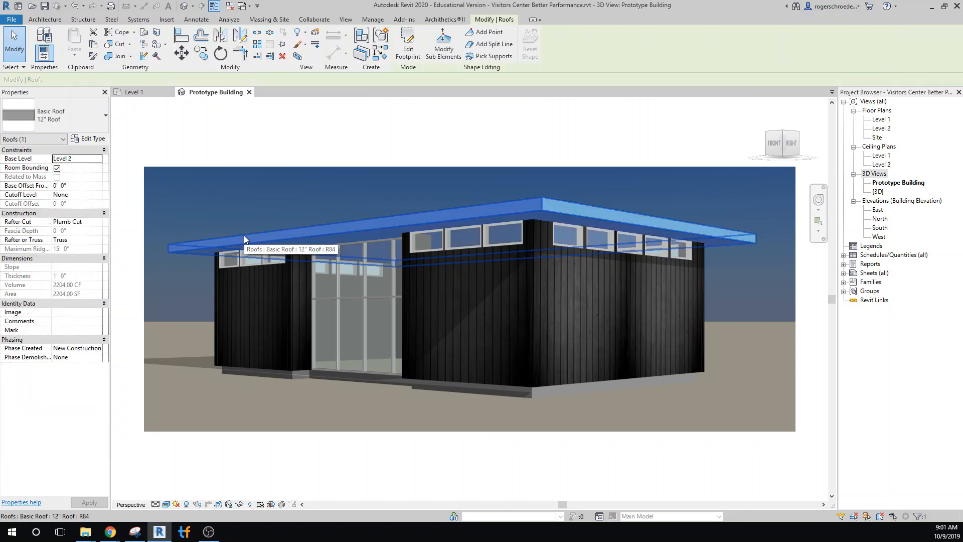
pyautogui.click(91, 141)
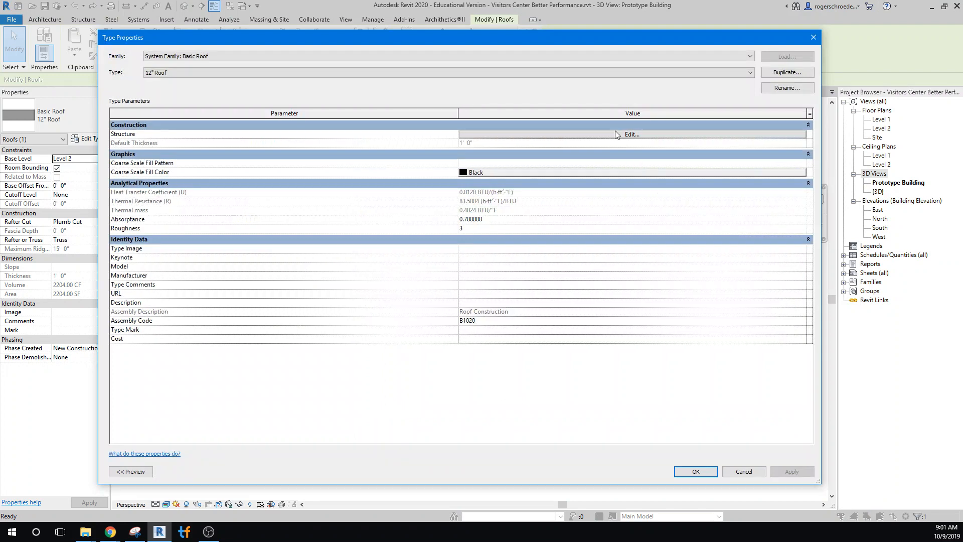
pyautogui.click(786, 72)
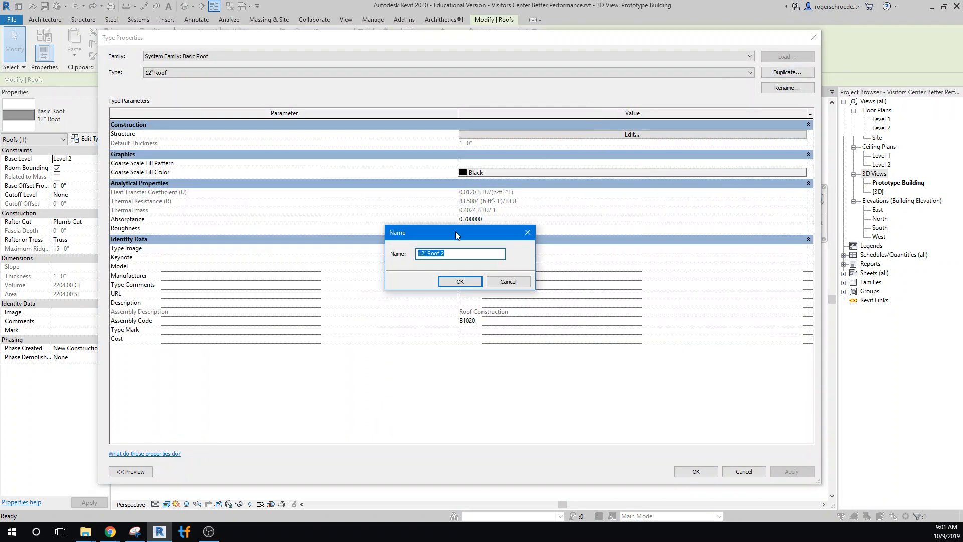
pyautogui.click(424, 252)
pyautogui.write('24')
pyautogui.moveTo(440, 256); pyautogui.dragTo(446, 254)
pyautogui.click(462, 280)
# Set the thickness of the Fiberglass layer in the 24" Roof structure to 23 inches
pyautogui.click(587, 135)
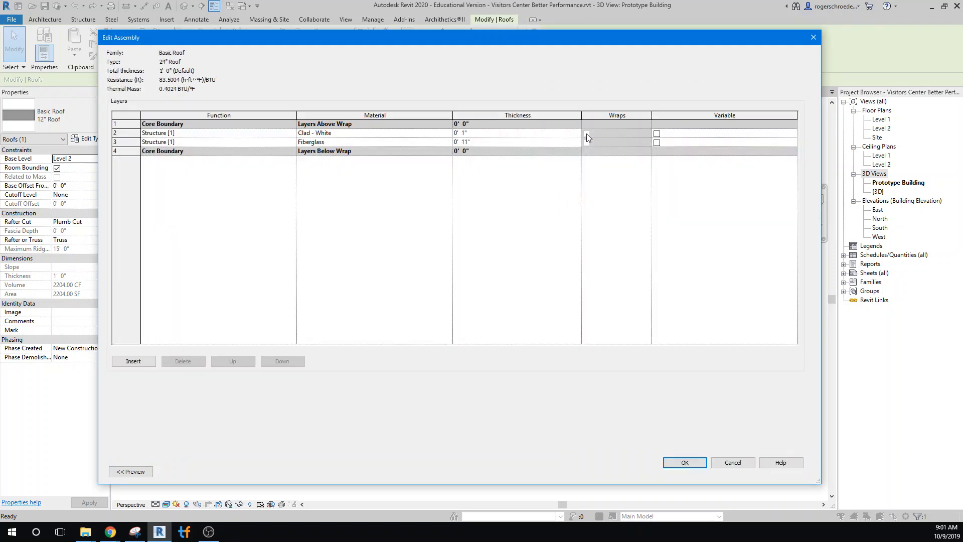
pyautogui.click(466, 143)
pyautogui.moveTo(467, 143); pyautogui.dragTo(466, 143)
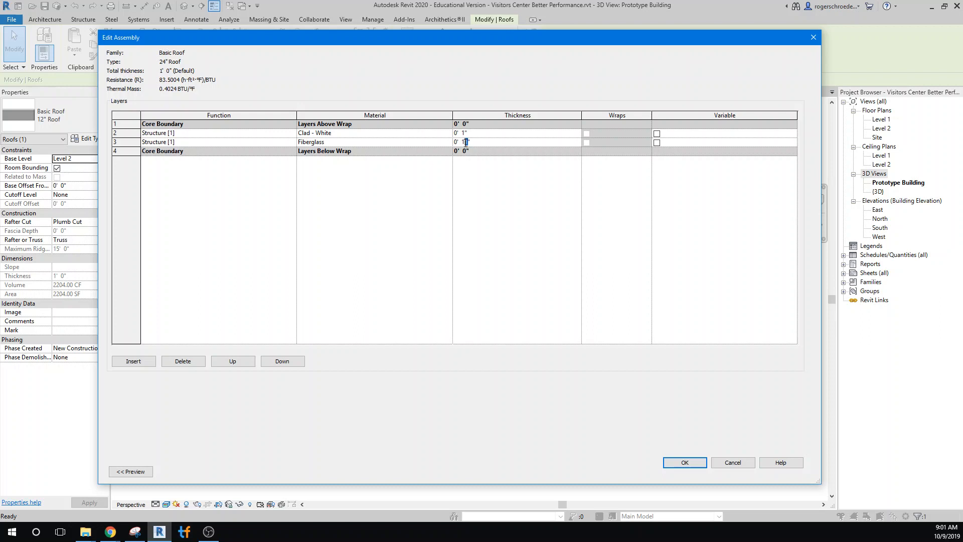
pyautogui.write('23')
# Change the material of the roof's Fiberglass layer to Spray Insulation and apply the new roof type
pyautogui.click(416, 142)
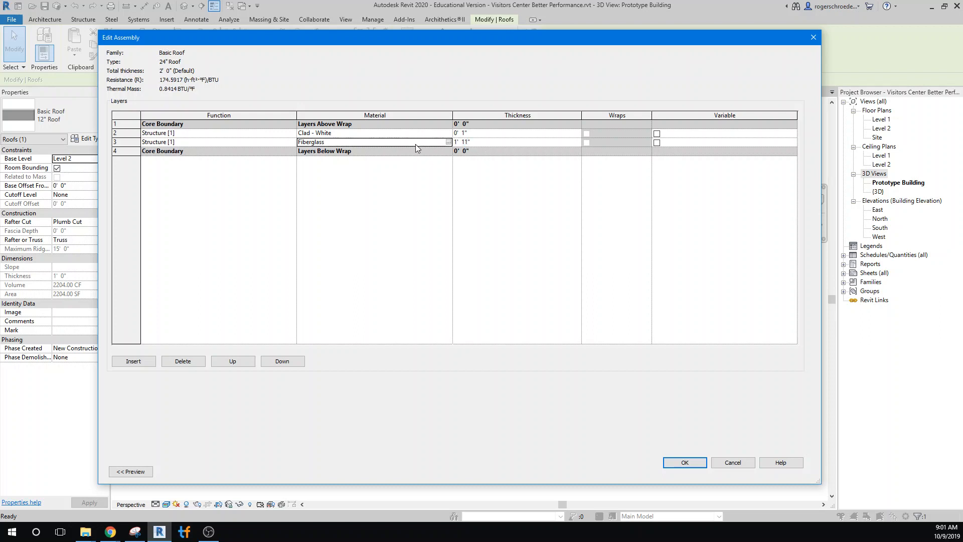
pyautogui.click(448, 142)
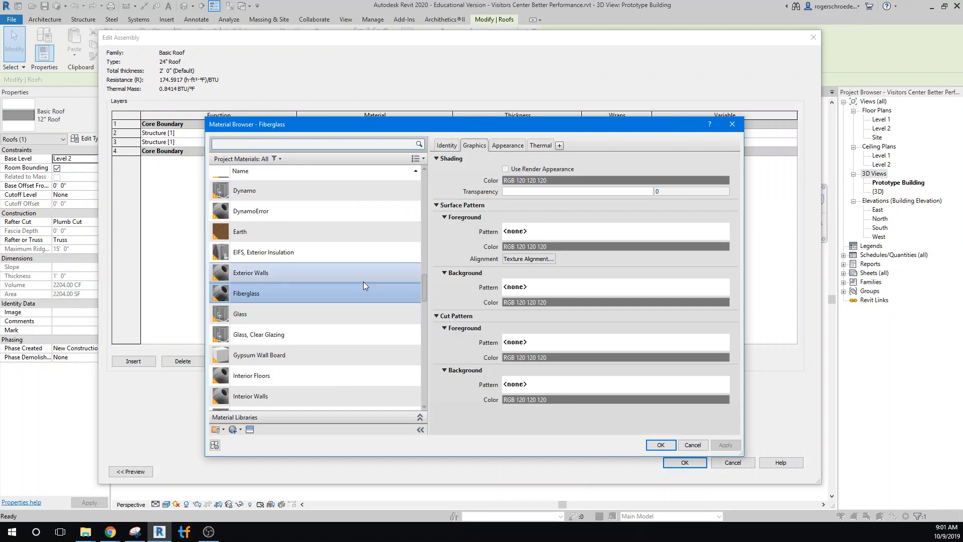
pyautogui.scroll(-4, 357, 281)
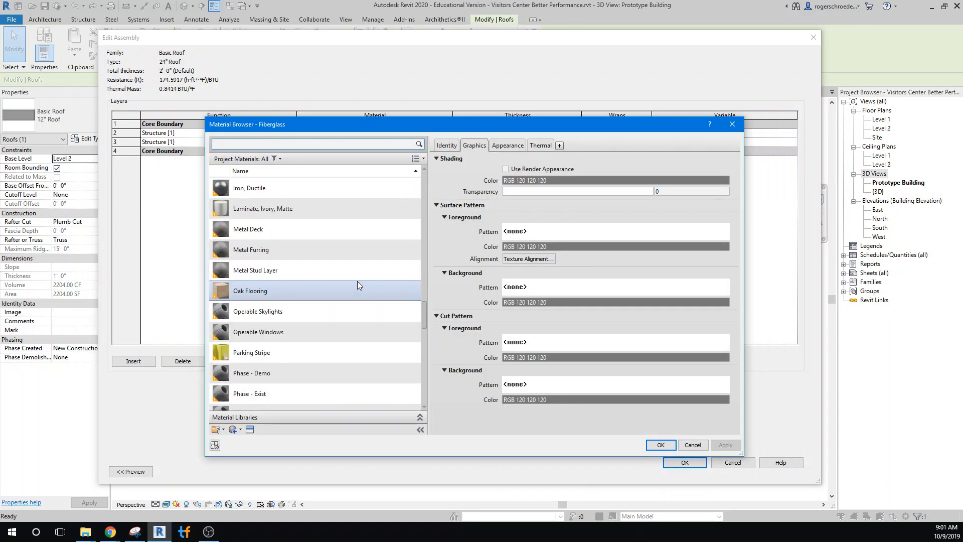
pyautogui.scroll(-5, 357, 284)
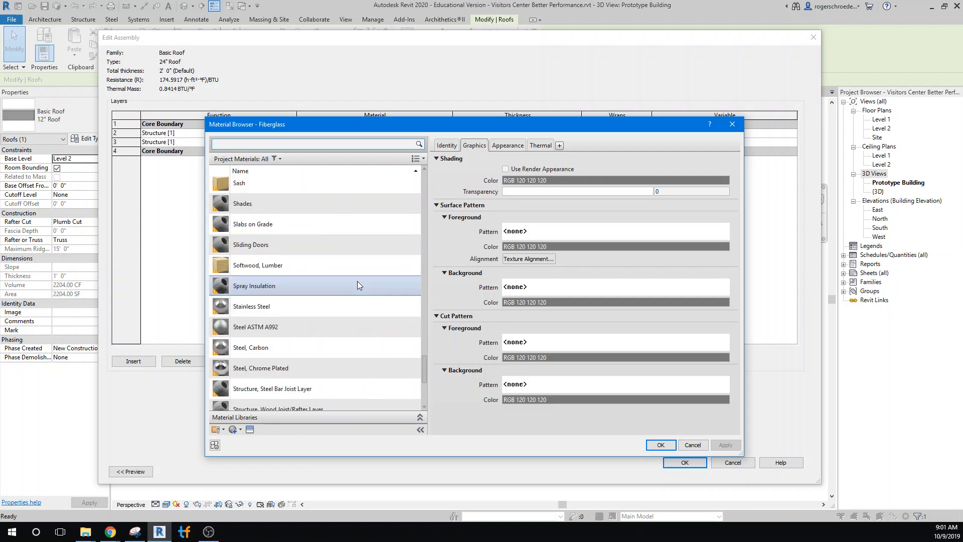
pyautogui.click(357, 281)
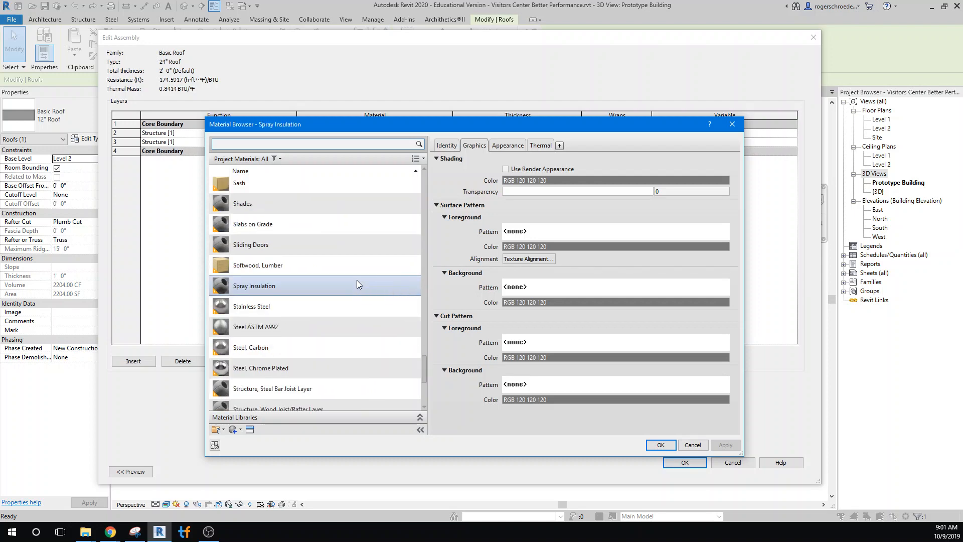
pyautogui.click(660, 445)
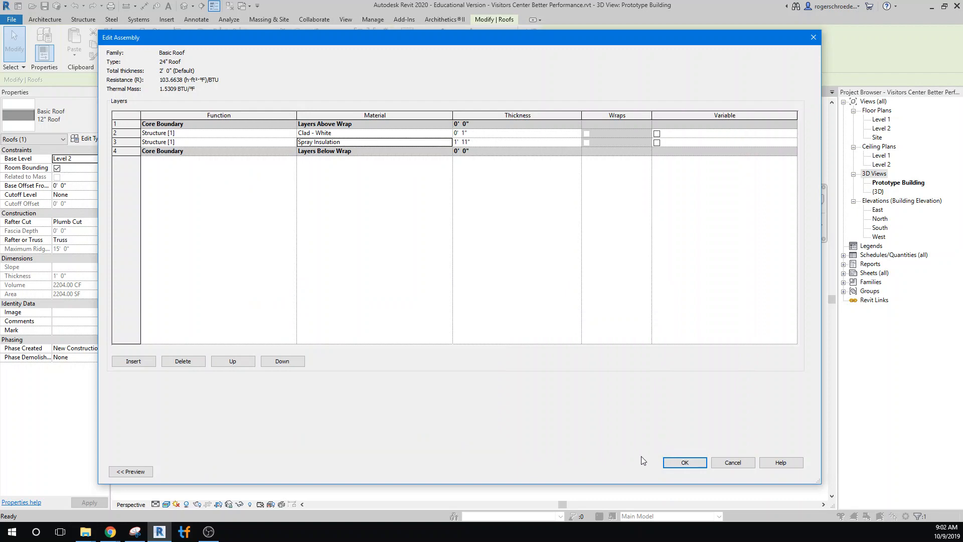
pyautogui.click(674, 464)
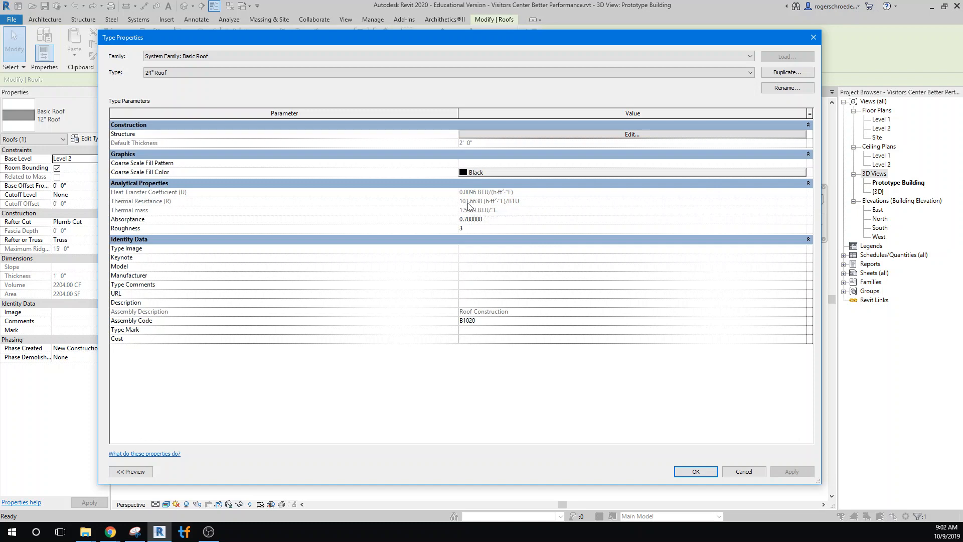
pyautogui.click(684, 476)
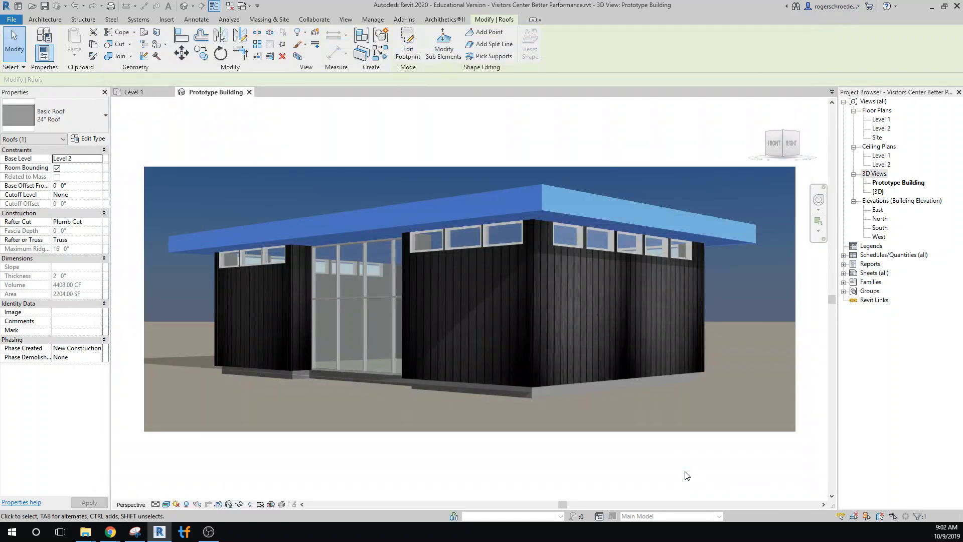
# Duplicate the type of the front wall beside the glazed entrance, on its far side, as Restroom Siding HP
pyautogui.click(213, 355)
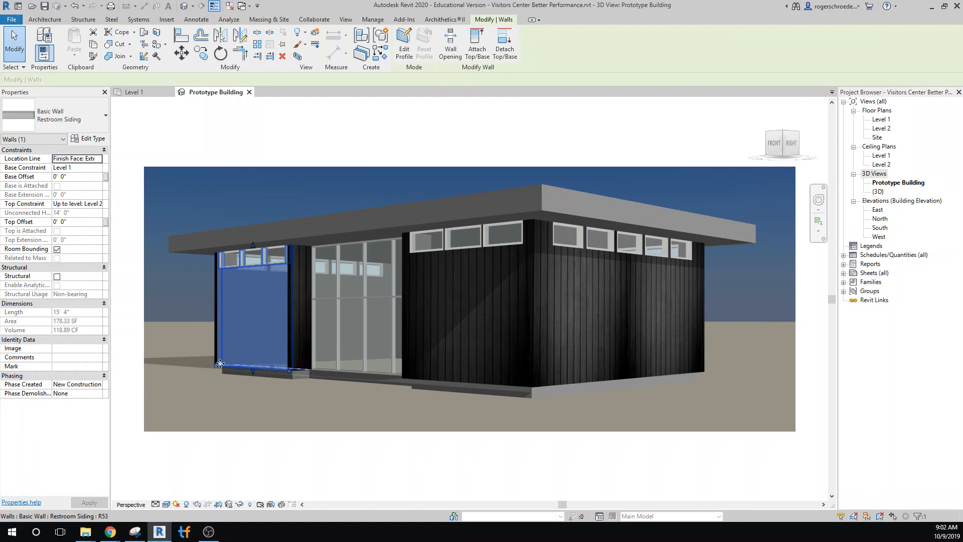
pyautogui.click(223, 357)
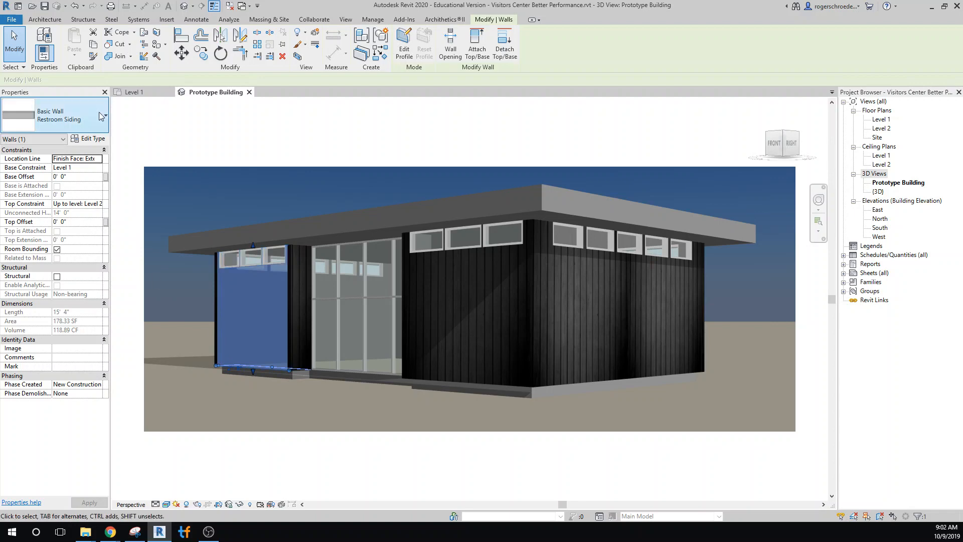
pyautogui.click(91, 141)
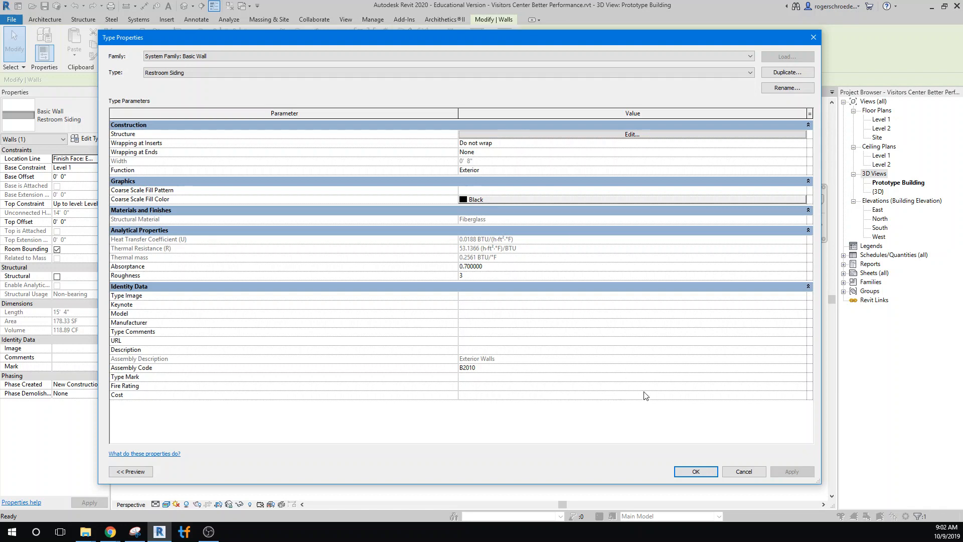
pyautogui.click(715, 471)
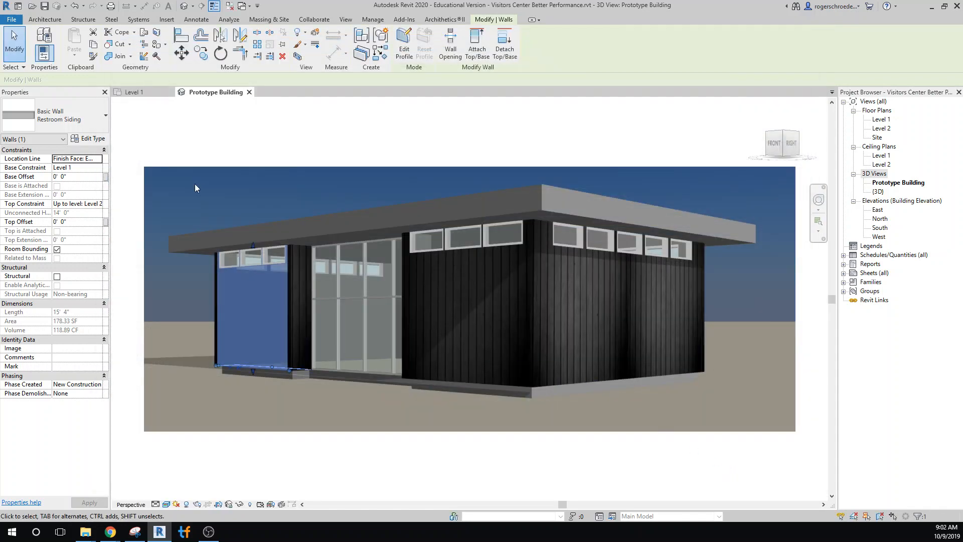
pyautogui.click(88, 142)
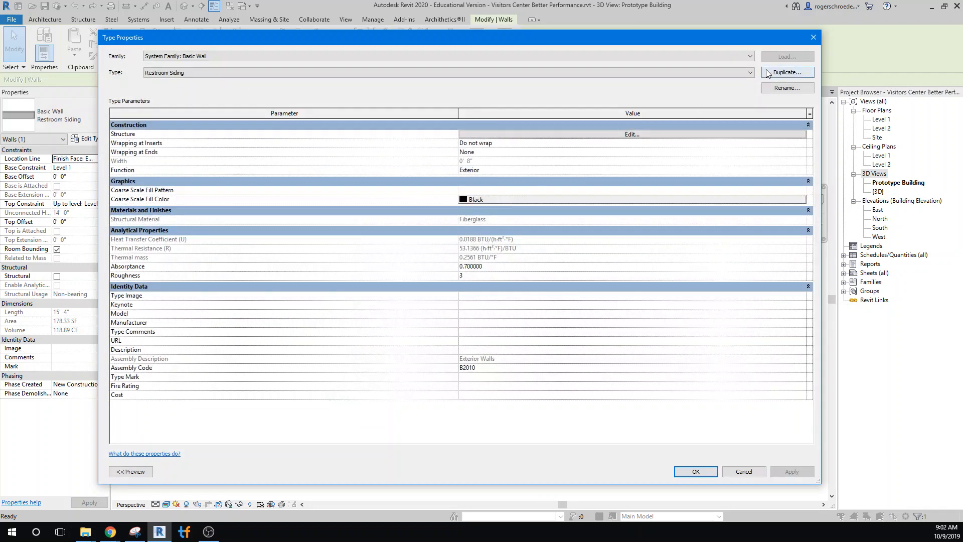
pyautogui.click(787, 72)
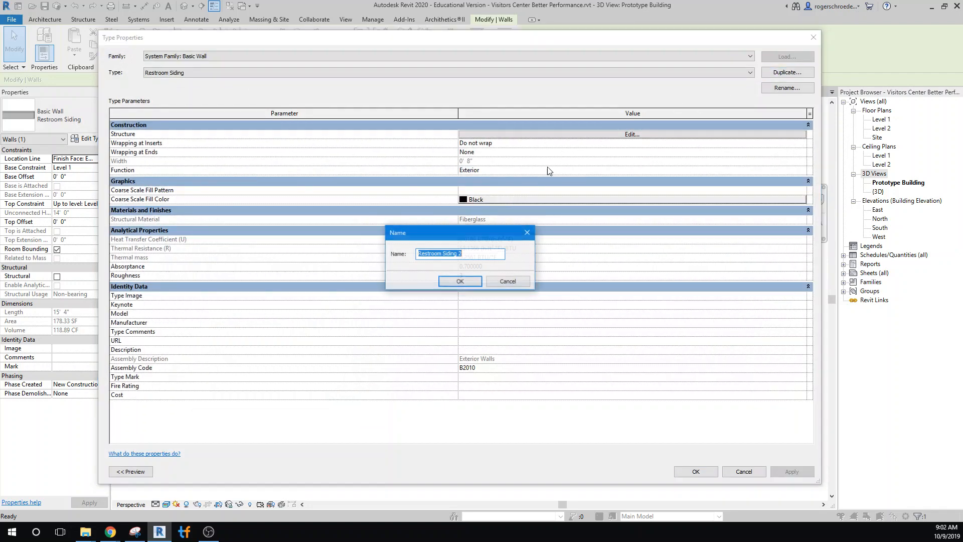
pyautogui.doubleClick(460, 253)
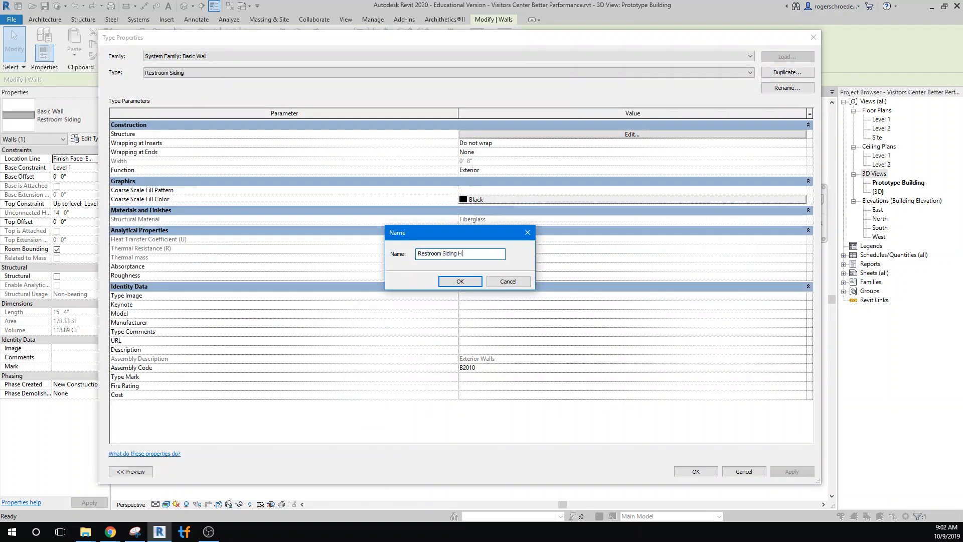
pyautogui.click(444, 284)
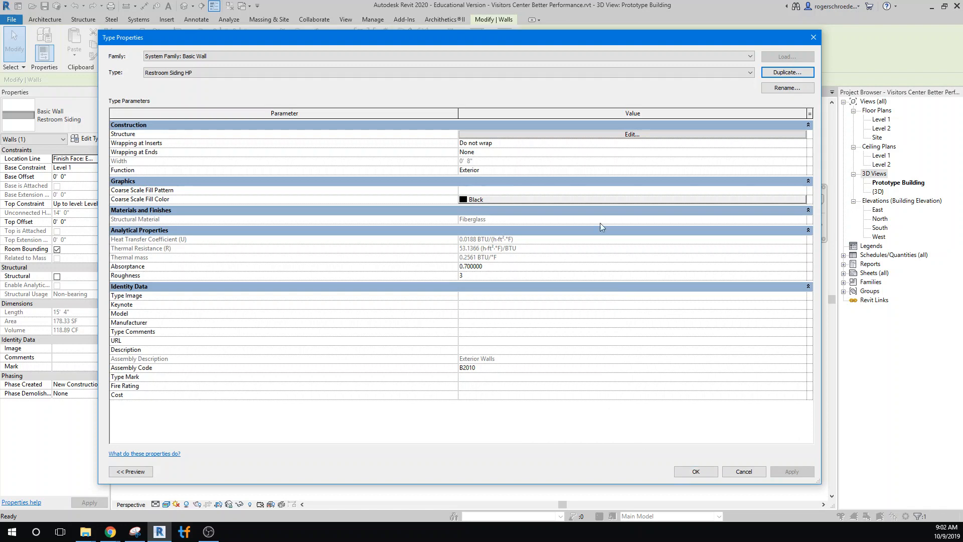
# Set the thickness of the Fiberglass layer in the Restroom Siding HP wall structure to 11 inches
pyautogui.click(562, 134)
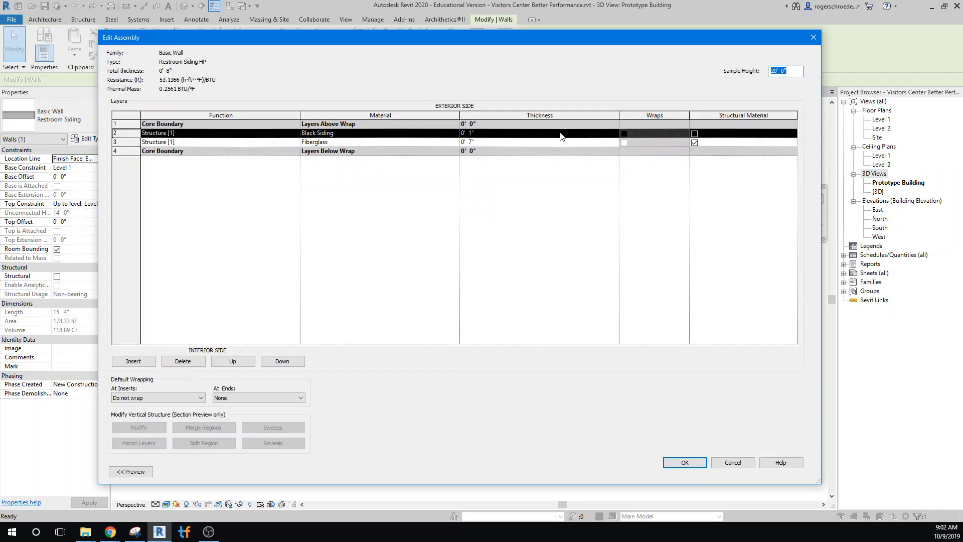
pyautogui.click(470, 144)
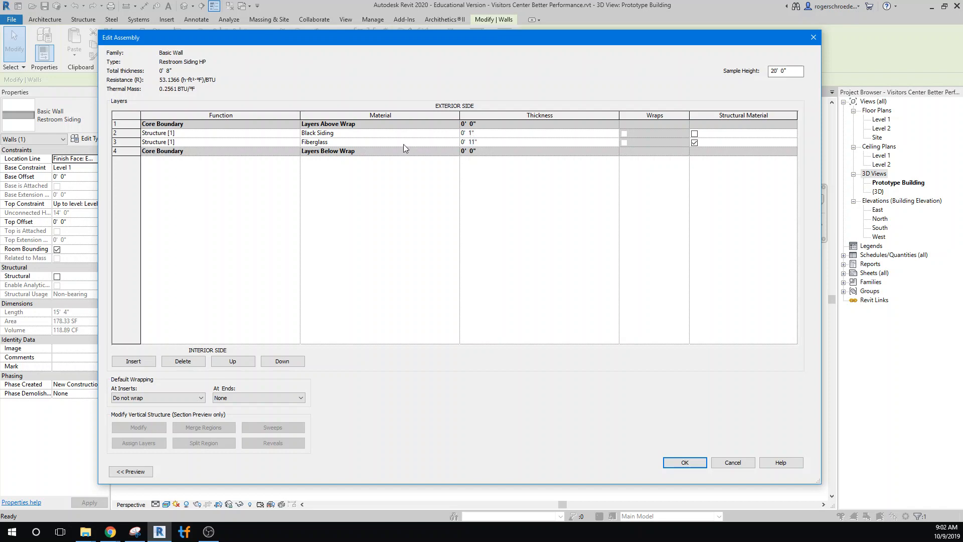
# Change the material of the Fiberglass layer in Restroom Siding HP to Spray Insulation and apply the new wall type
pyautogui.click(455, 145)
pyautogui.click(454, 143)
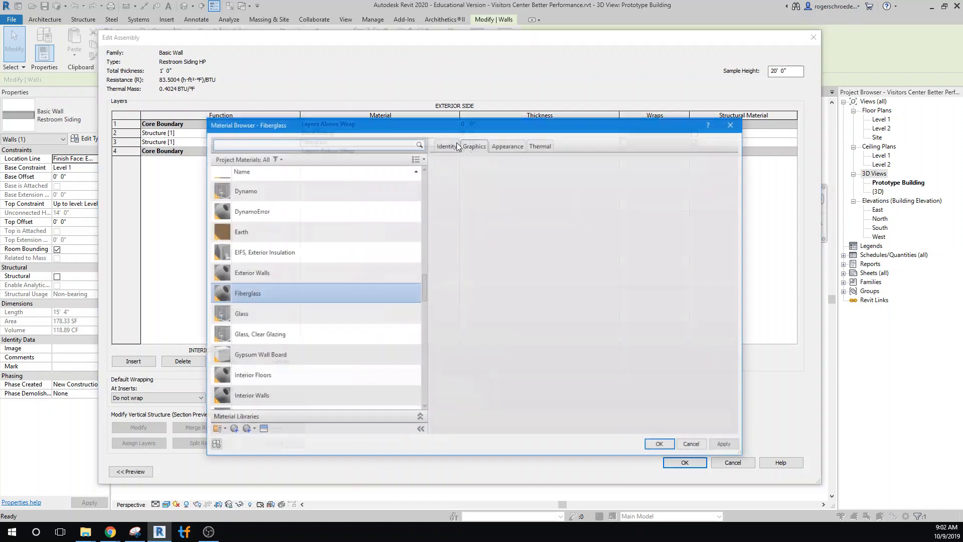
pyautogui.scroll(-4, 371, 288)
pyautogui.scroll(-4, 367, 299)
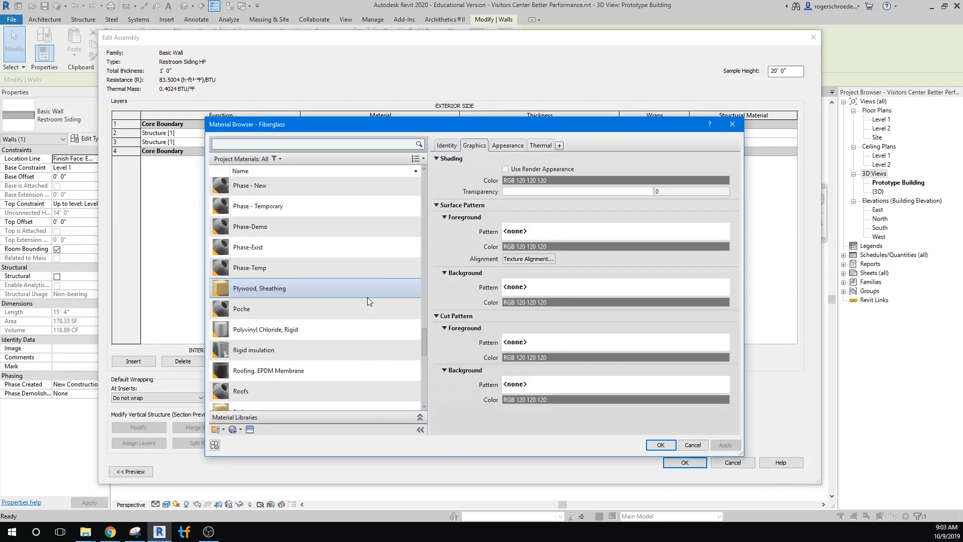
pyautogui.scroll(-4, 367, 296)
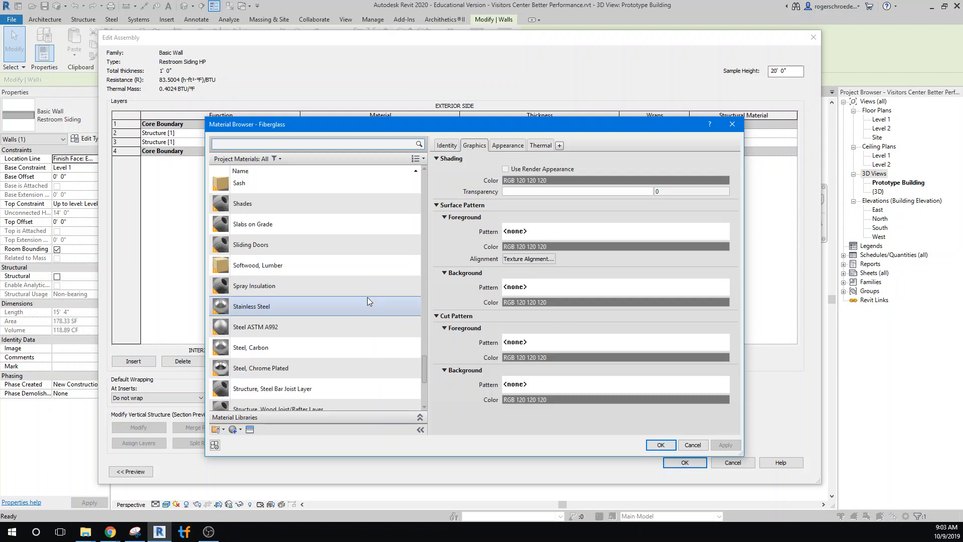
pyautogui.scroll(-3, 379, 349)
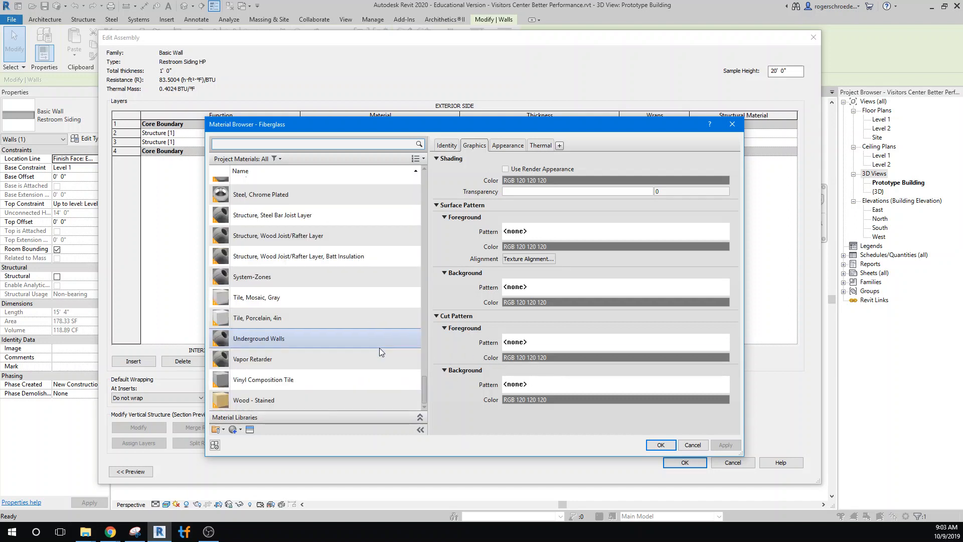
pyautogui.scroll(4, 351, 296)
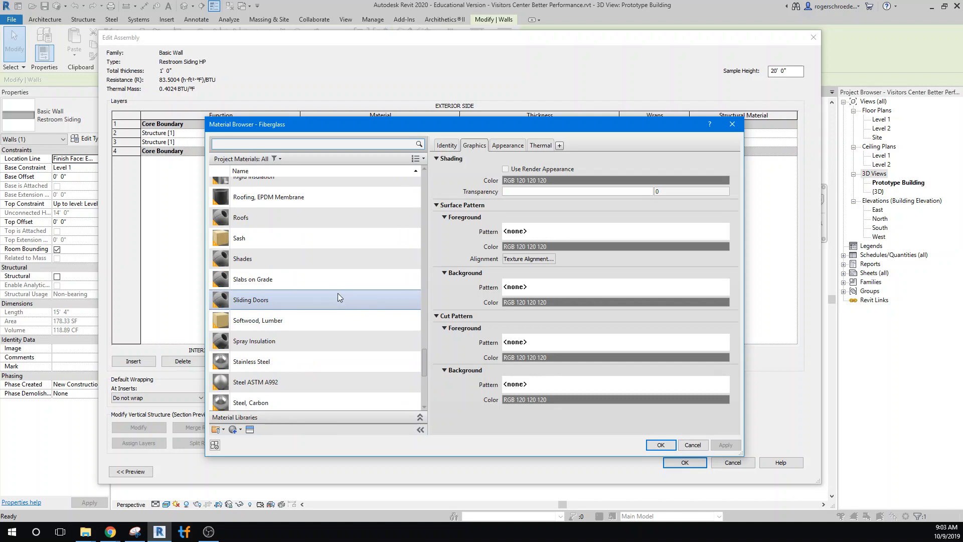
pyautogui.click(328, 336)
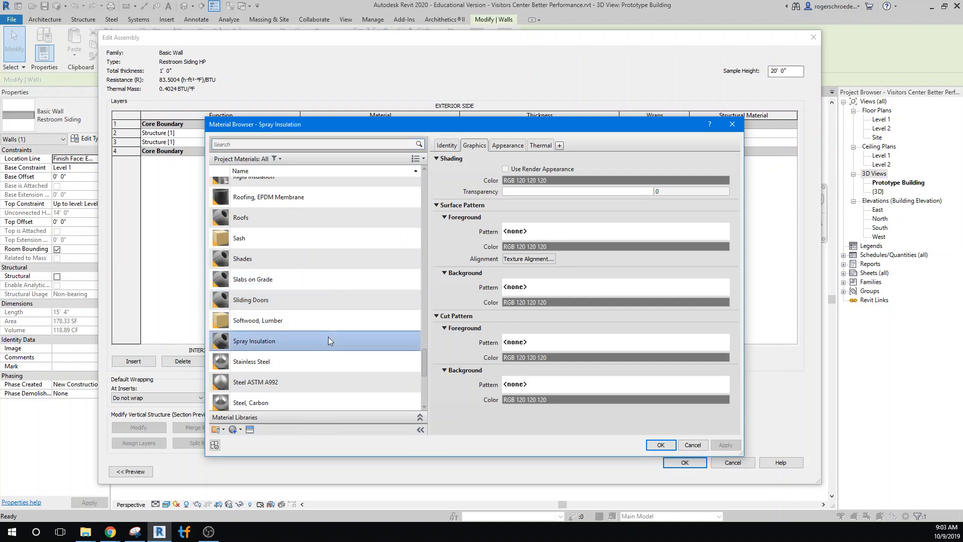
pyautogui.click(653, 444)
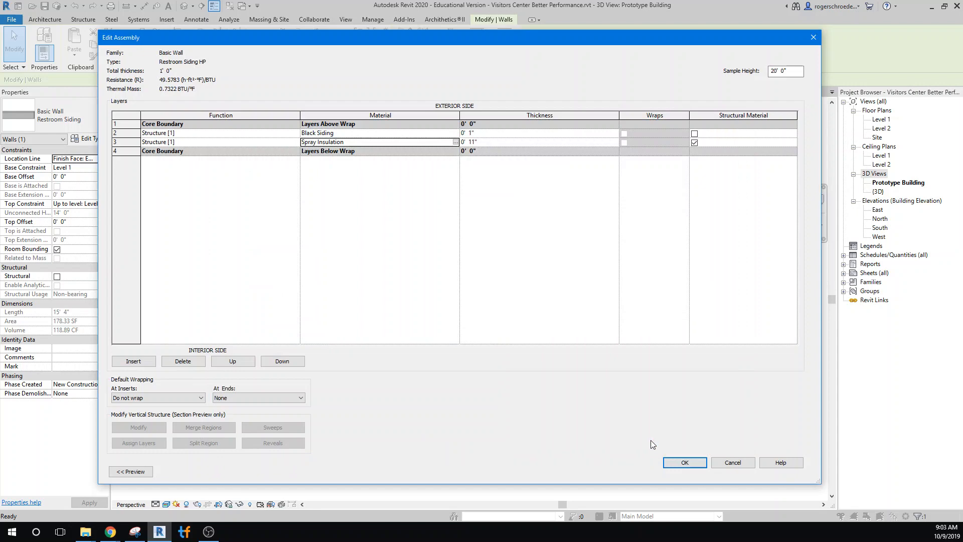
pyautogui.click(678, 465)
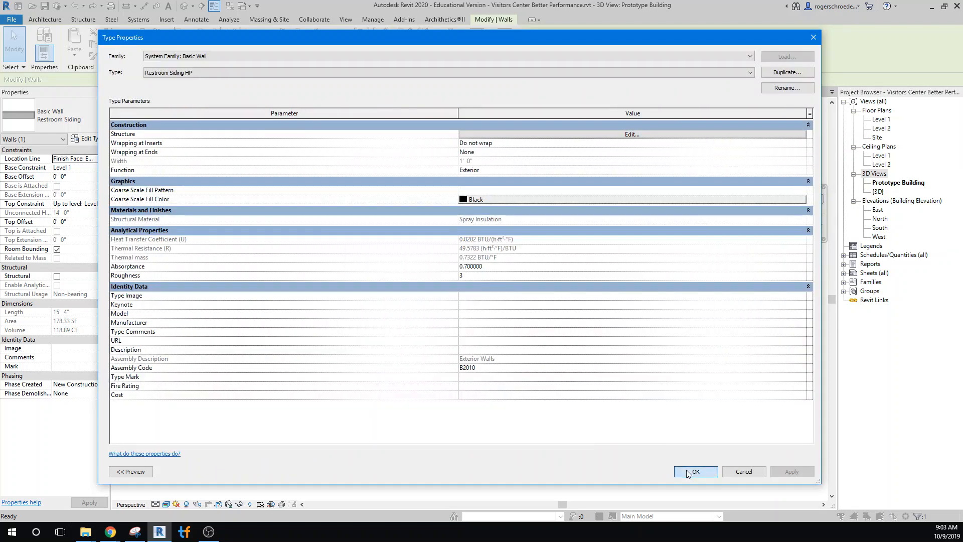
pyautogui.click(695, 471)
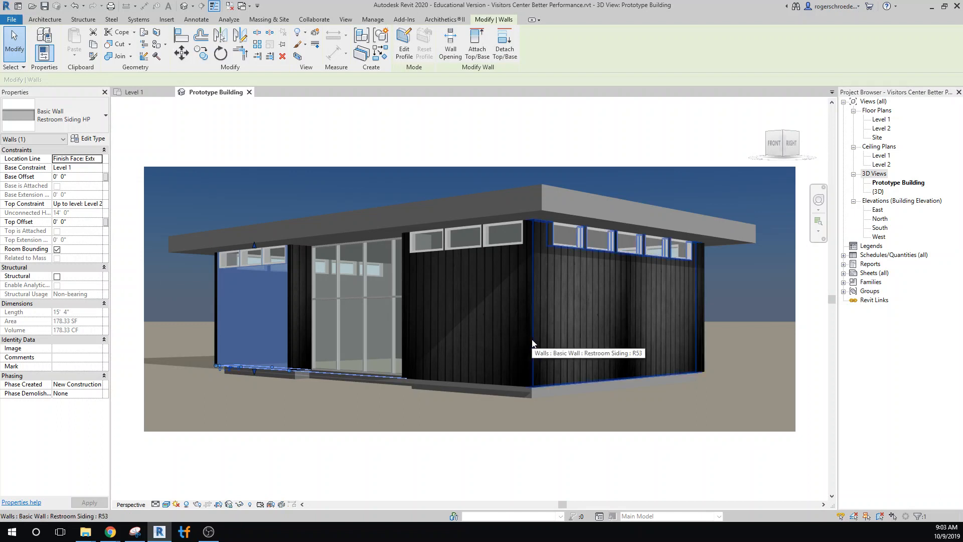
pyautogui.click(463, 248)
pyautogui.rightClick(464, 248)
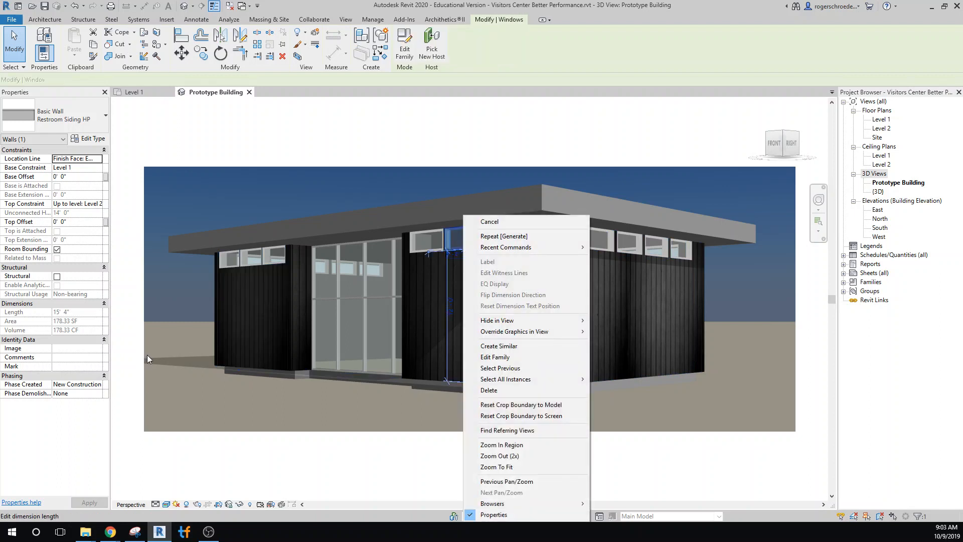
pyautogui.click(147, 354)
pyautogui.click(213, 344)
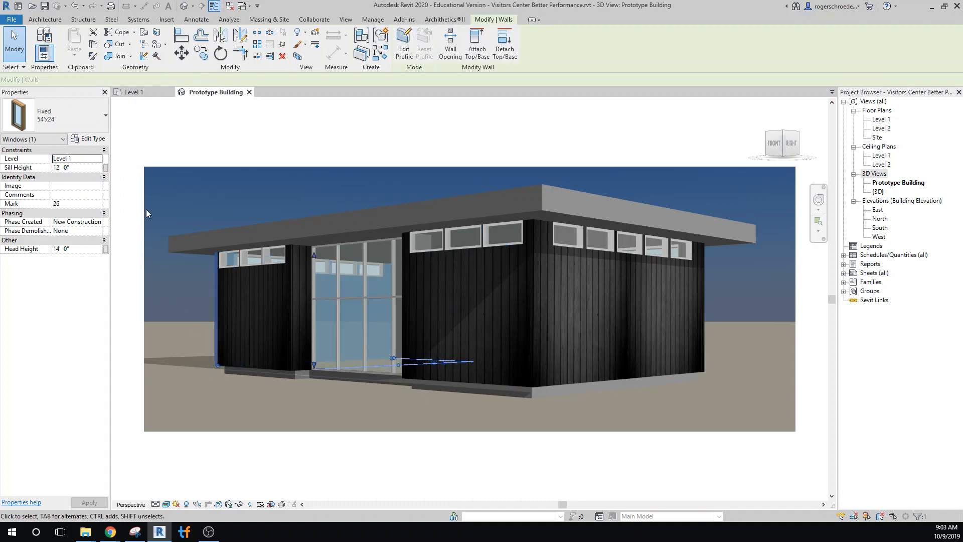
pyautogui.click(87, 139)
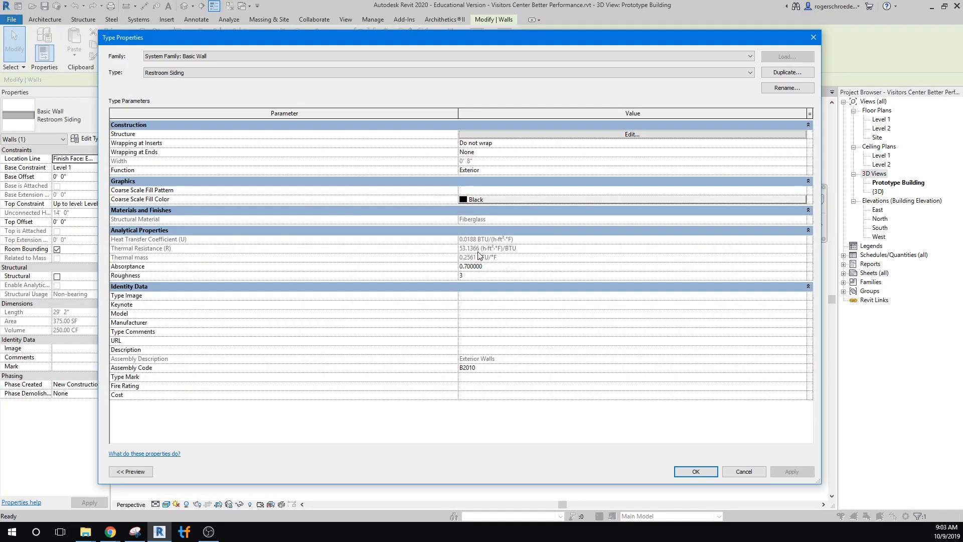
pyautogui.click(571, 135)
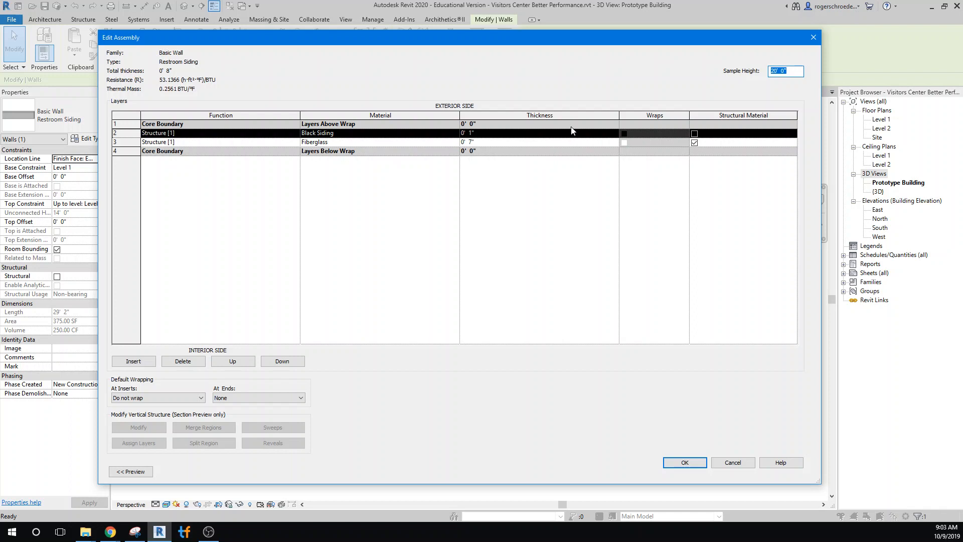
pyautogui.click(471, 143)
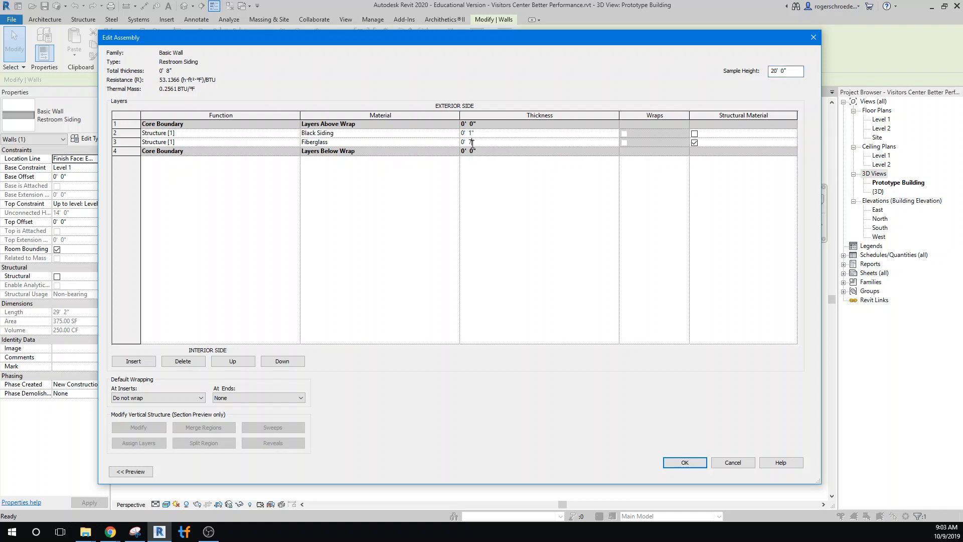
pyautogui.doubleClick(472, 143)
pyautogui.write('11')
pyautogui.click(732, 462)
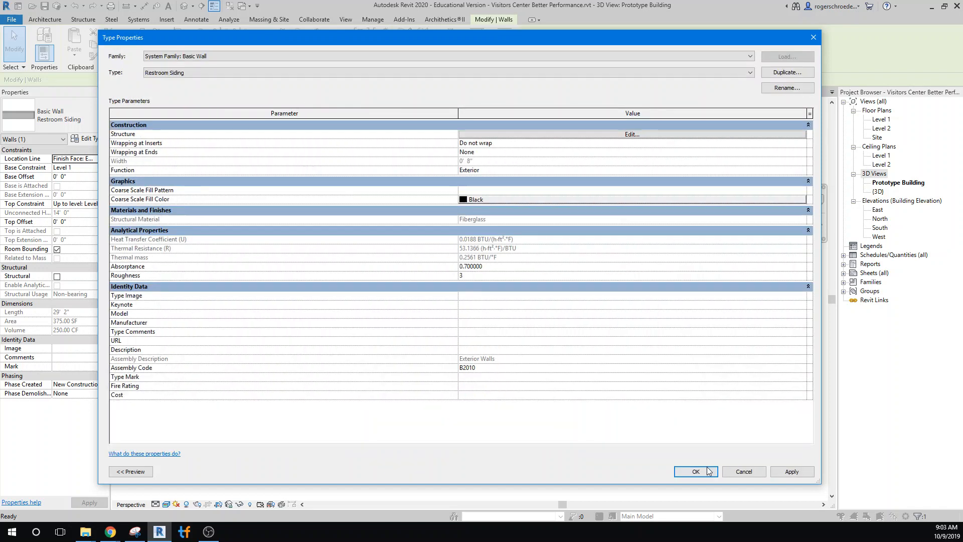
pyautogui.click(756, 474)
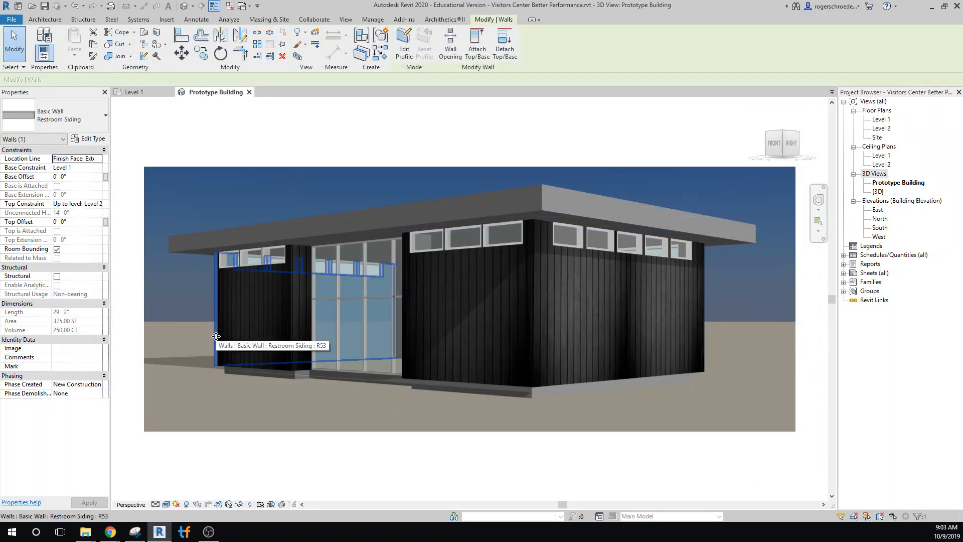
# Select all Restroom Siding walls visible in the view and change their type to Restroom Siding HP
pyautogui.rightClick(216, 336)
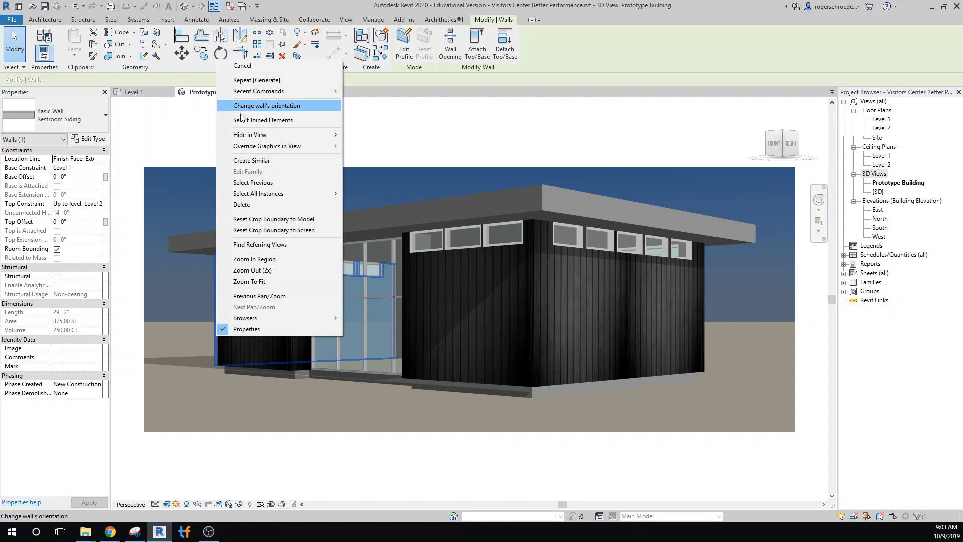
pyautogui.moveTo(251, 196)
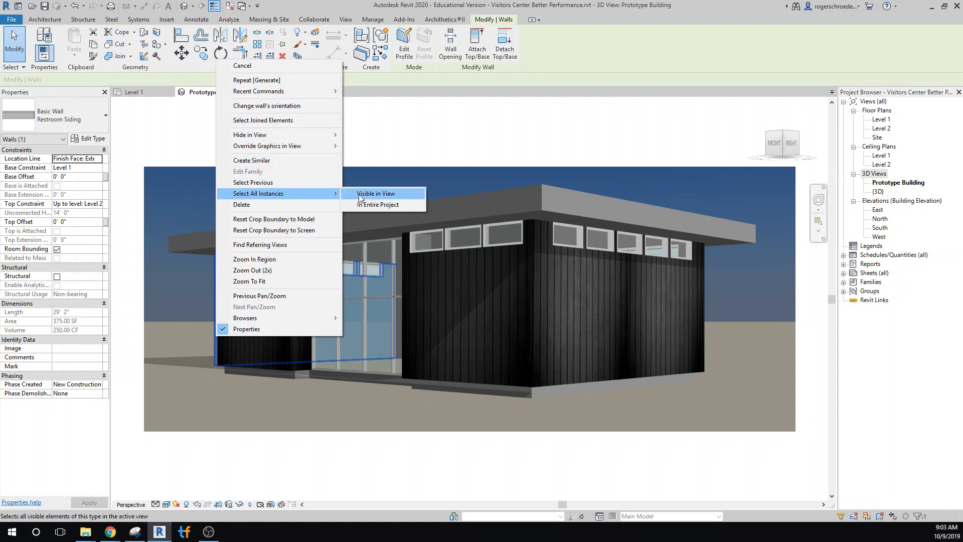
pyautogui.click(375, 193)
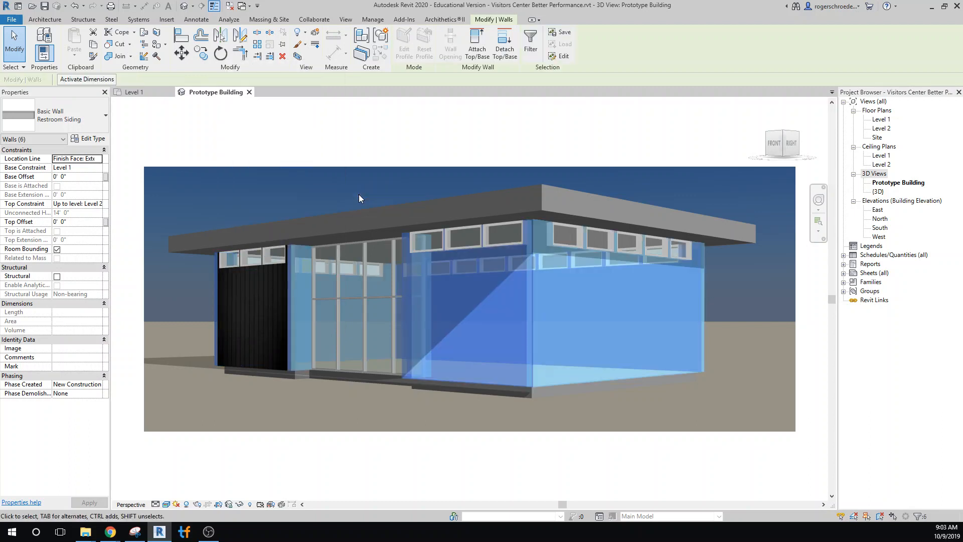
pyautogui.click(80, 113)
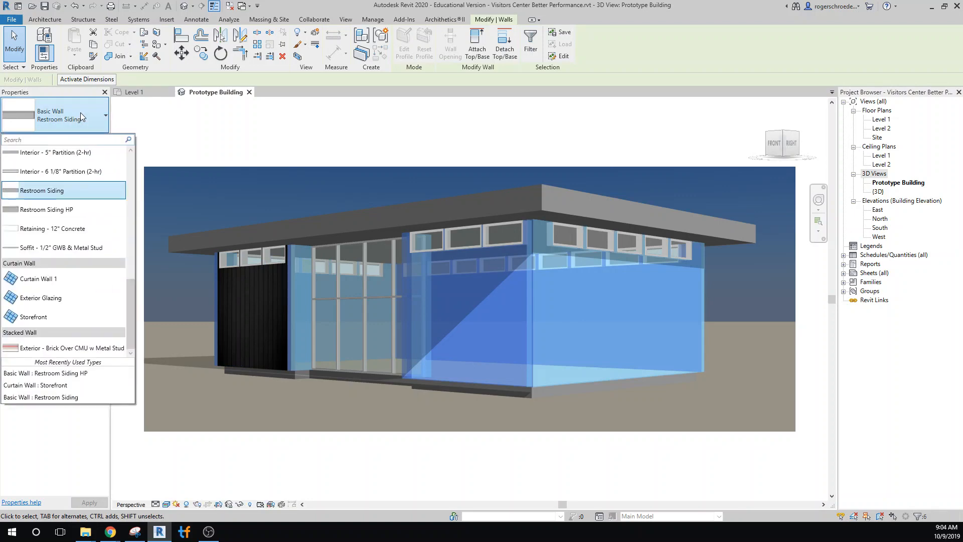
pyautogui.click(88, 373)
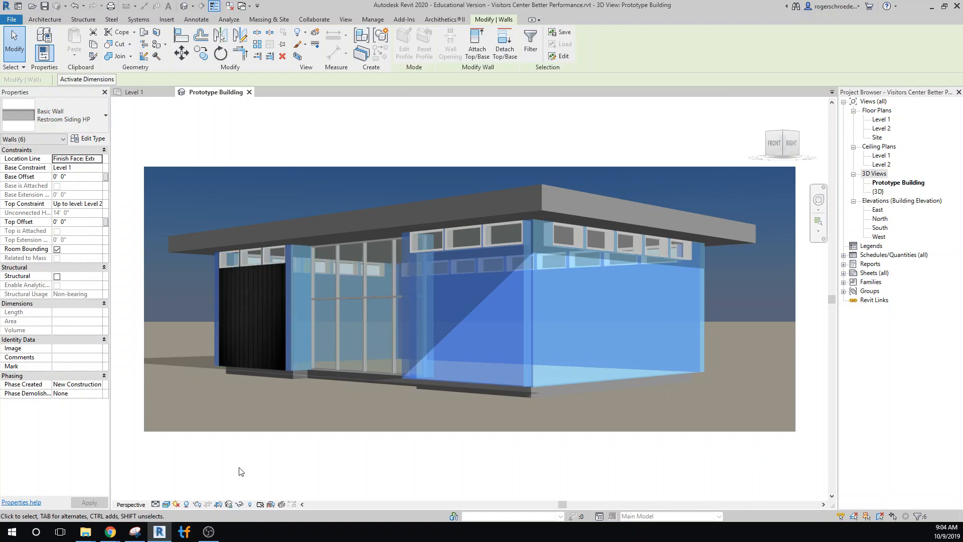
pyautogui.press('Escape')
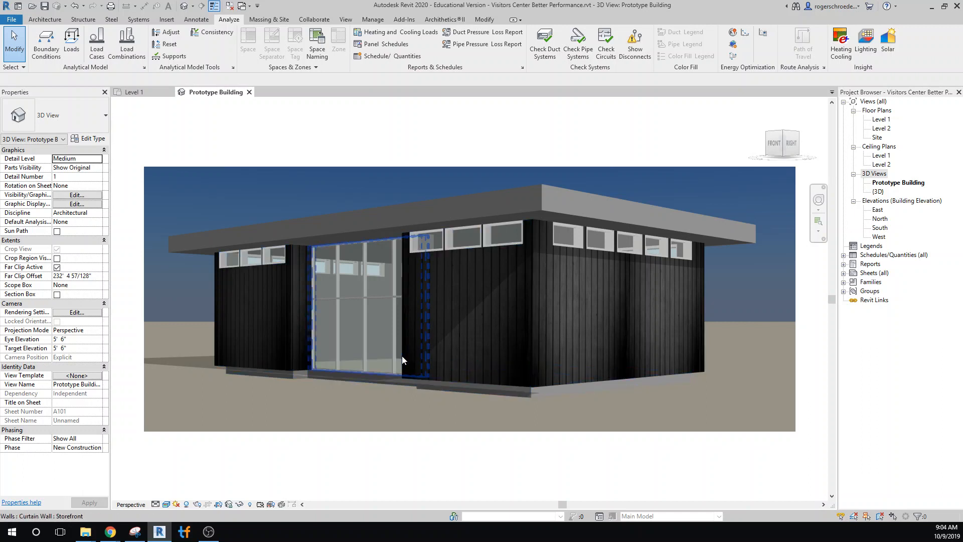
# Change the material of the Spray Insulation layer in the Restroom Siding HP wall type to Fiberglass and apply the change
pyautogui.click(531, 354)
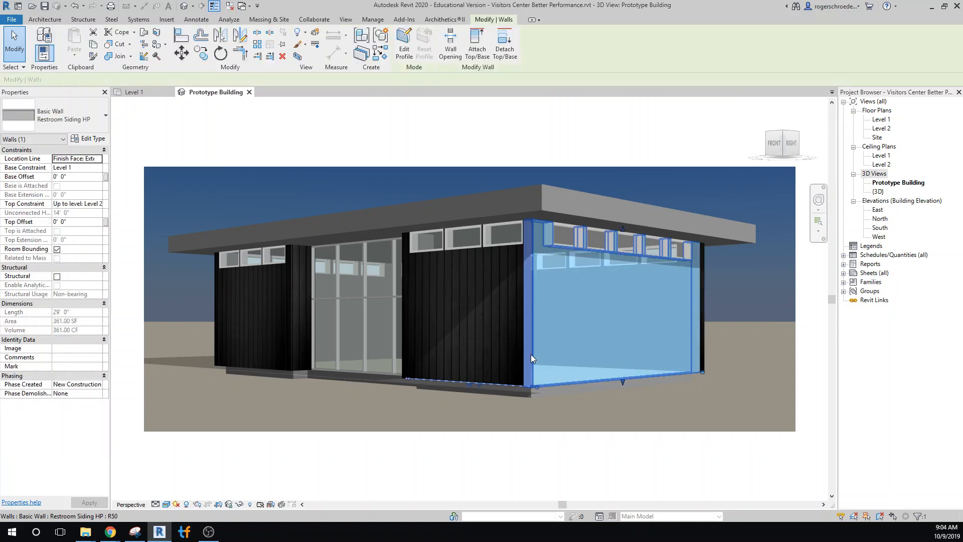
pyautogui.click(87, 139)
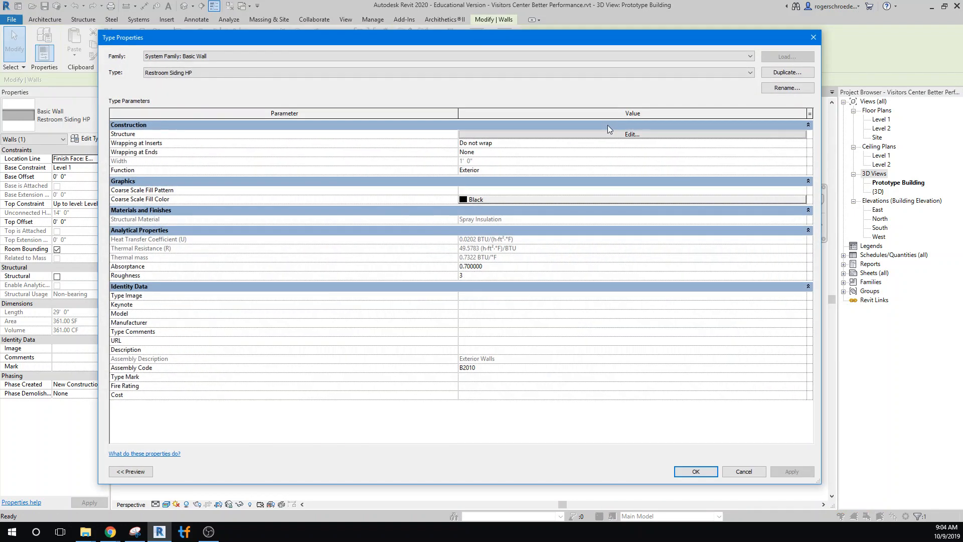
pyautogui.click(619, 136)
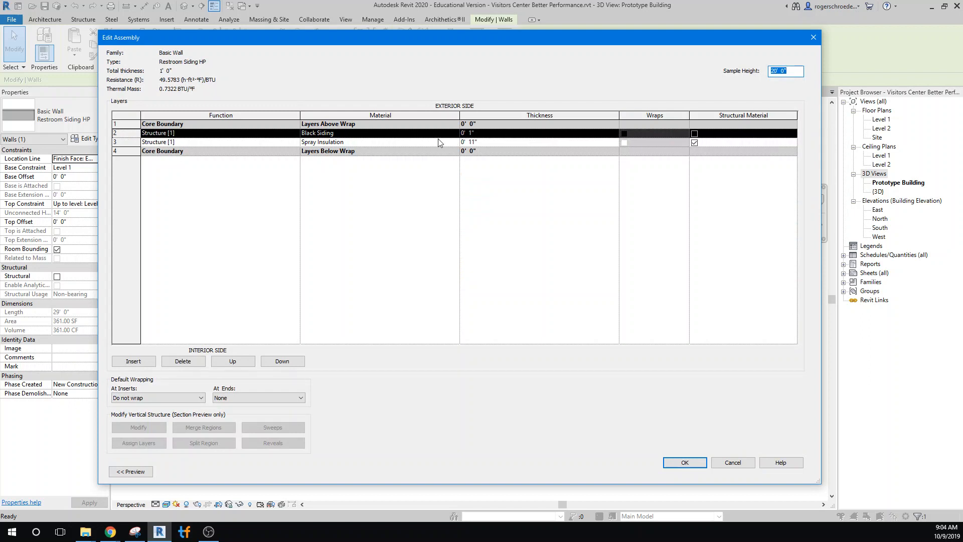
pyautogui.click(455, 143)
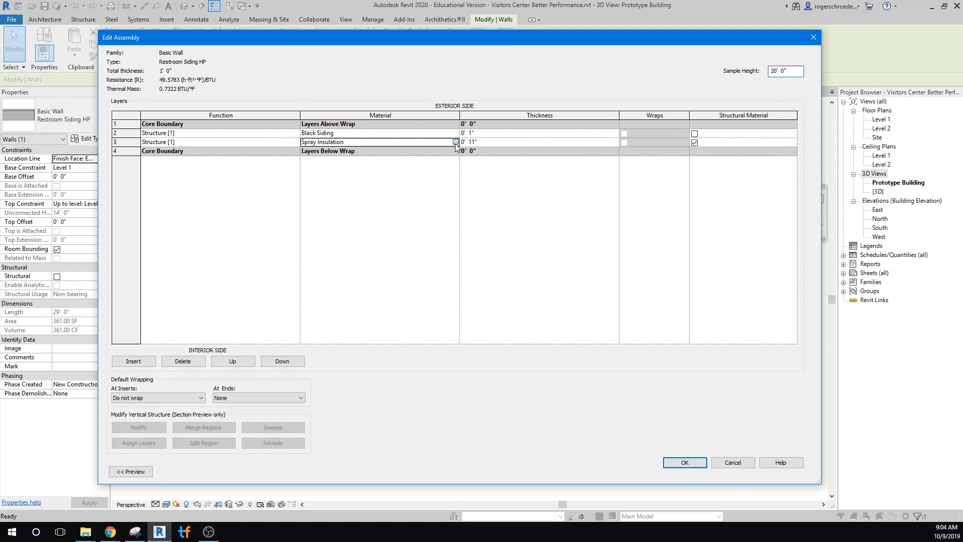
pyautogui.click(455, 142)
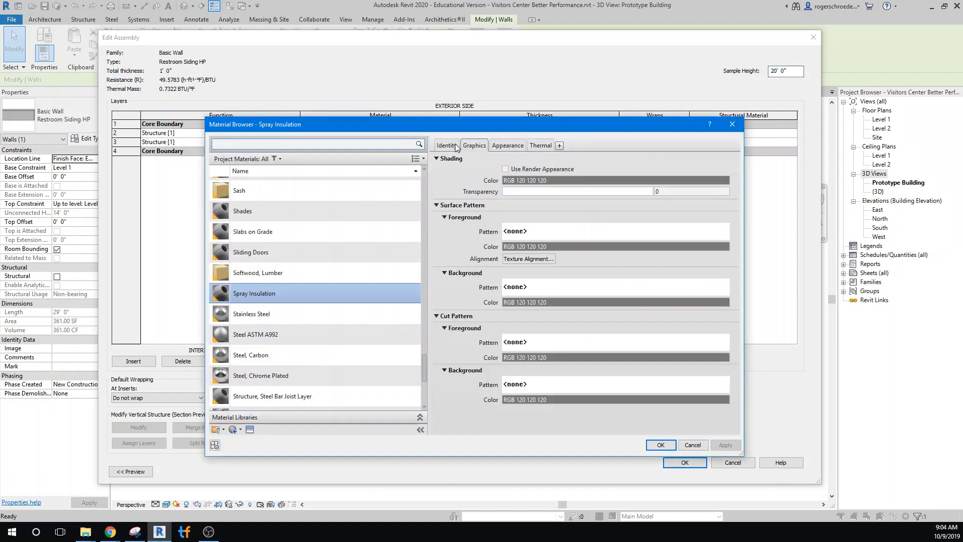
pyautogui.scroll(10, 358, 266)
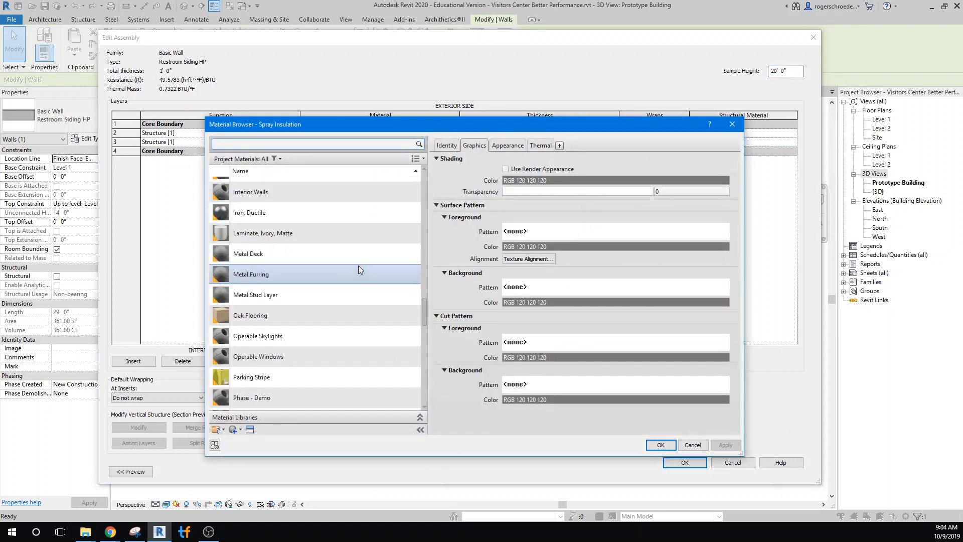
pyautogui.scroll(-3, 358, 266)
pyautogui.scroll(-3, 358, 266)
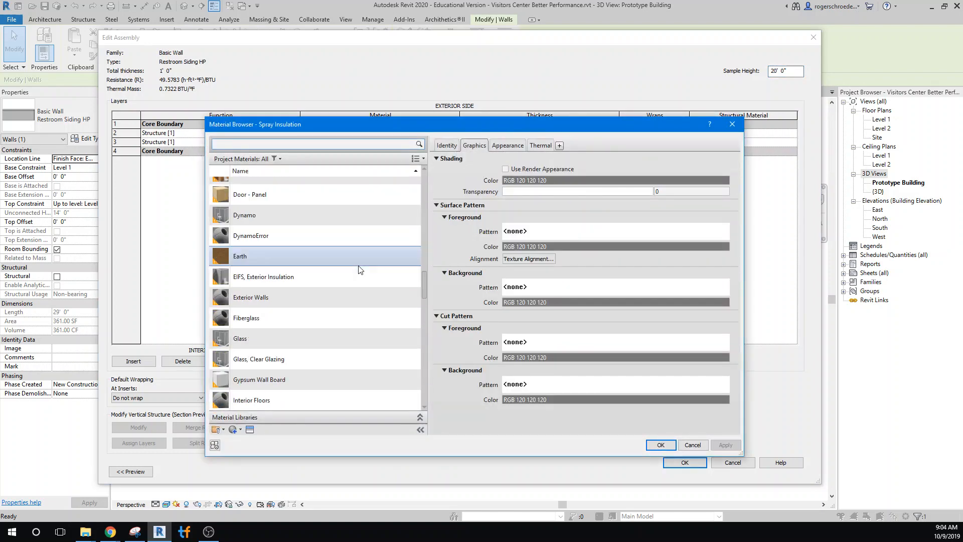
pyautogui.click(341, 316)
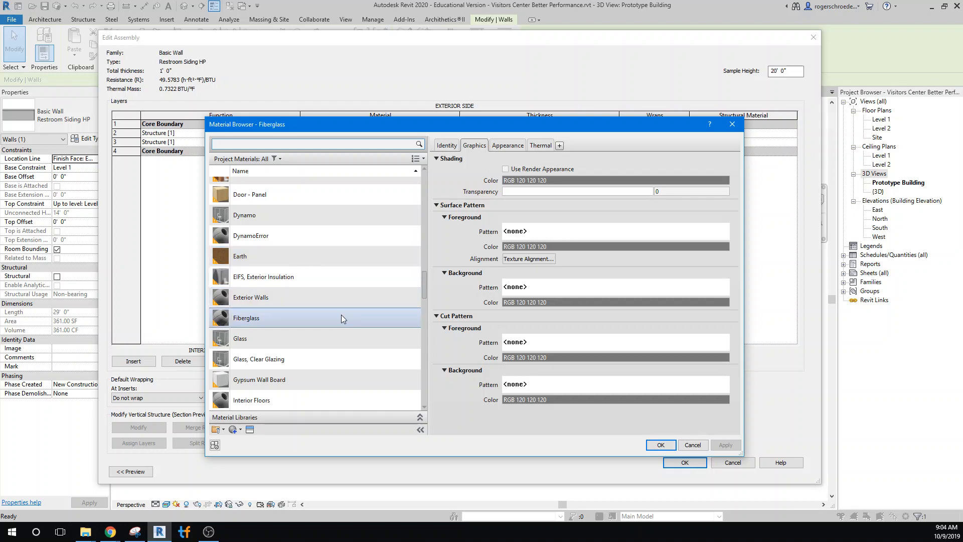
pyautogui.click(660, 445)
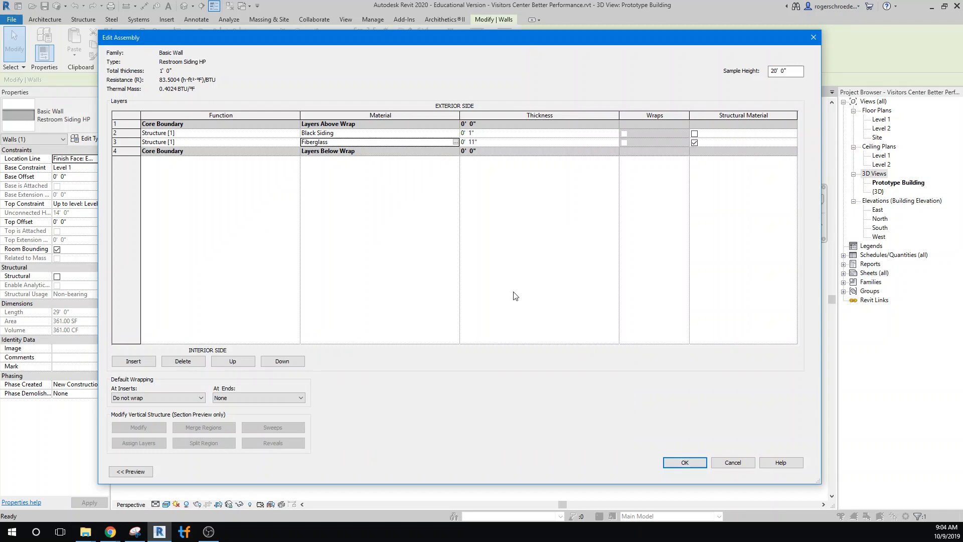
pyautogui.click(670, 463)
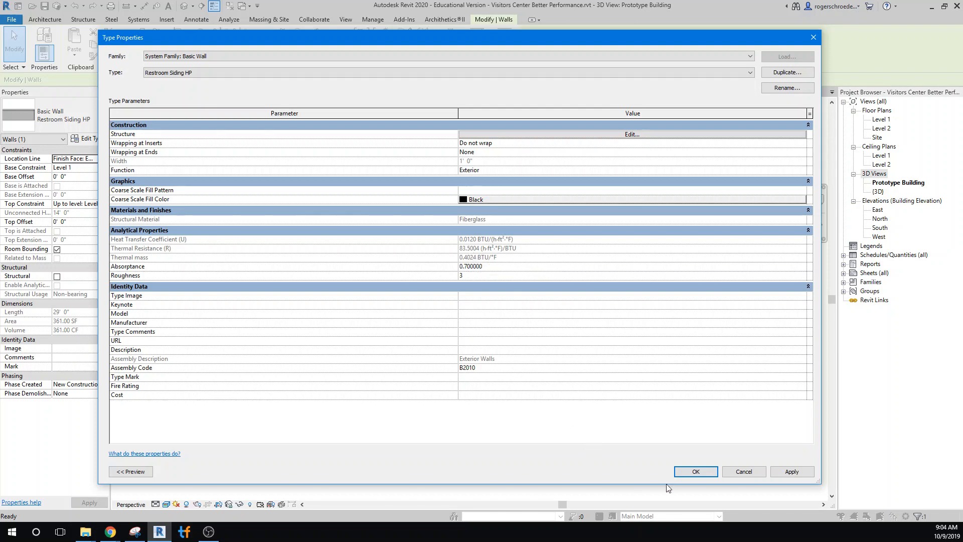
pyautogui.click(689, 471)
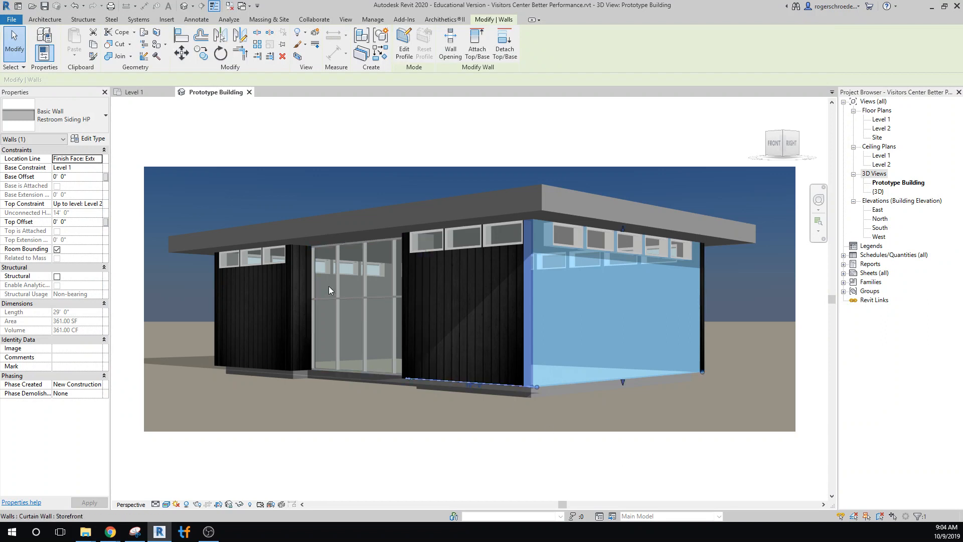
# Duplicate the Fixed 54'x24" type of a front clerestory window under the name 54'x24" HP and apply it to that window
pyautogui.click(417, 246)
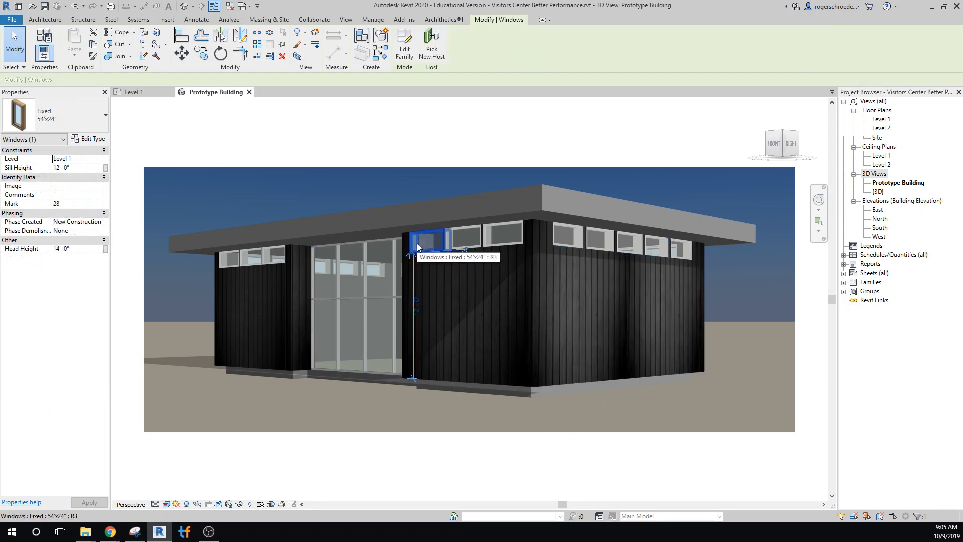
pyautogui.rightClick(417, 246)
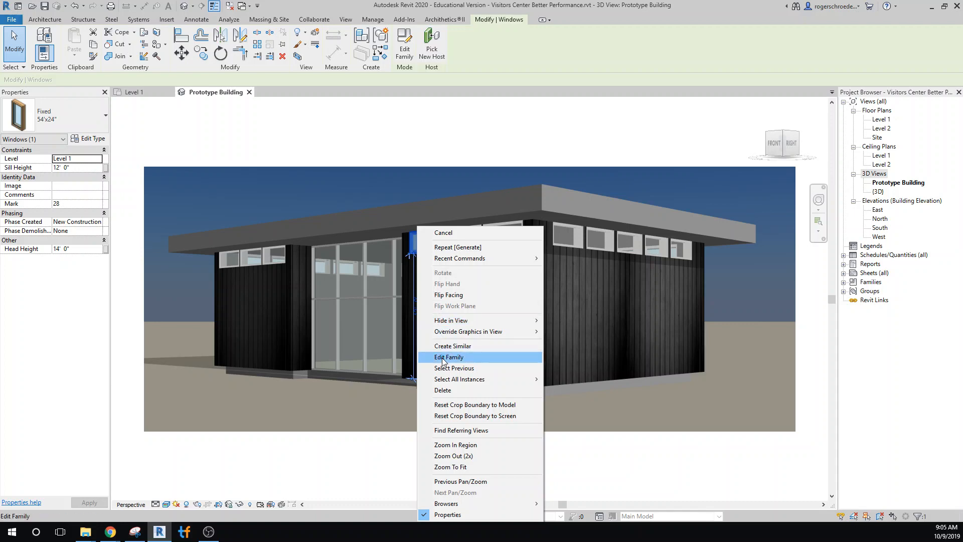
pyautogui.click(98, 142)
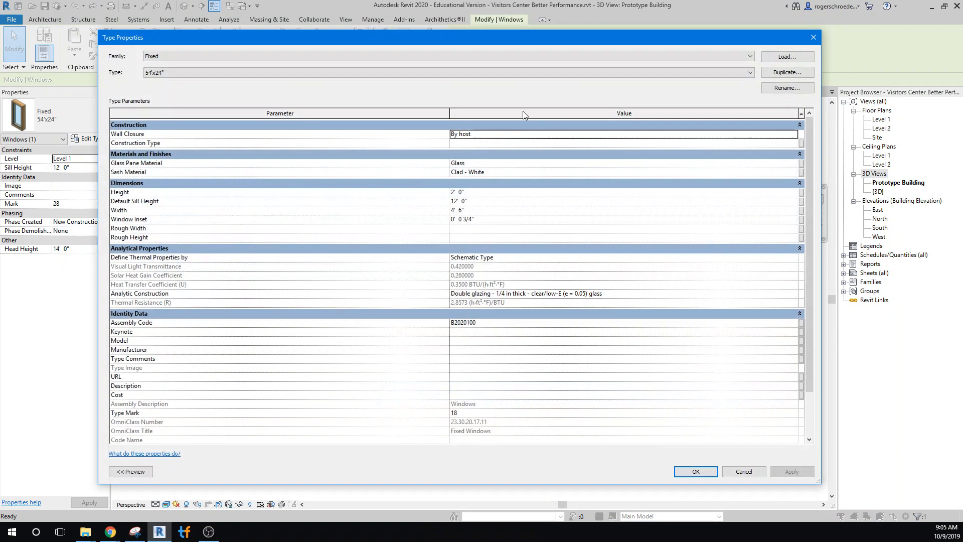
pyautogui.click(773, 76)
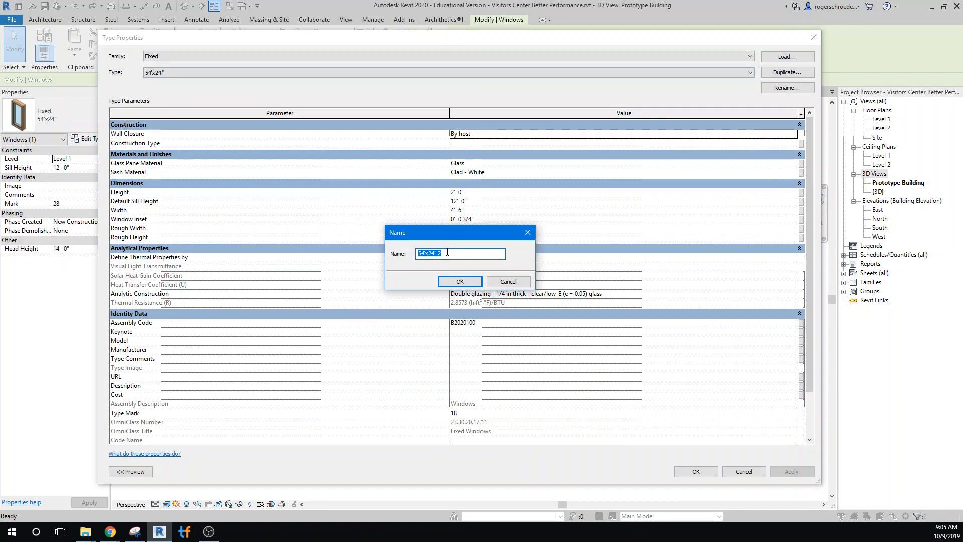
pyautogui.click(446, 256)
pyautogui.click(456, 280)
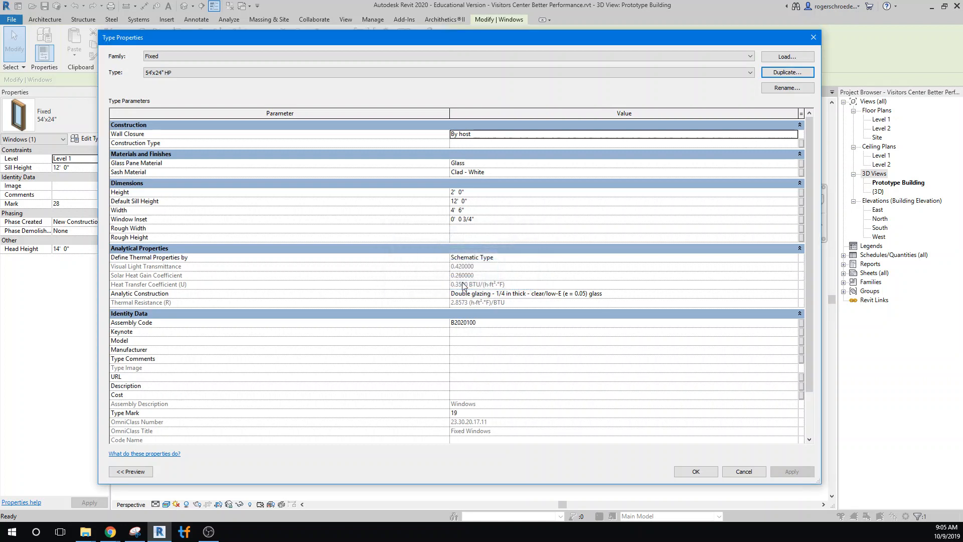
pyautogui.click(687, 472)
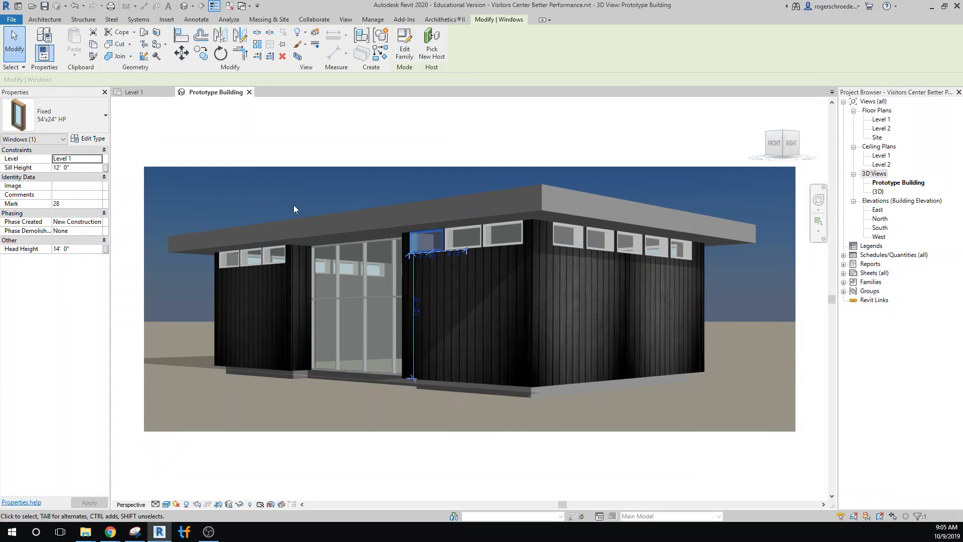
# Select all remaining Fixed 54'x24" windows visible in the view and change their type to 54'x24" HP
pyautogui.click(469, 230)
pyautogui.rightClick(469, 230)
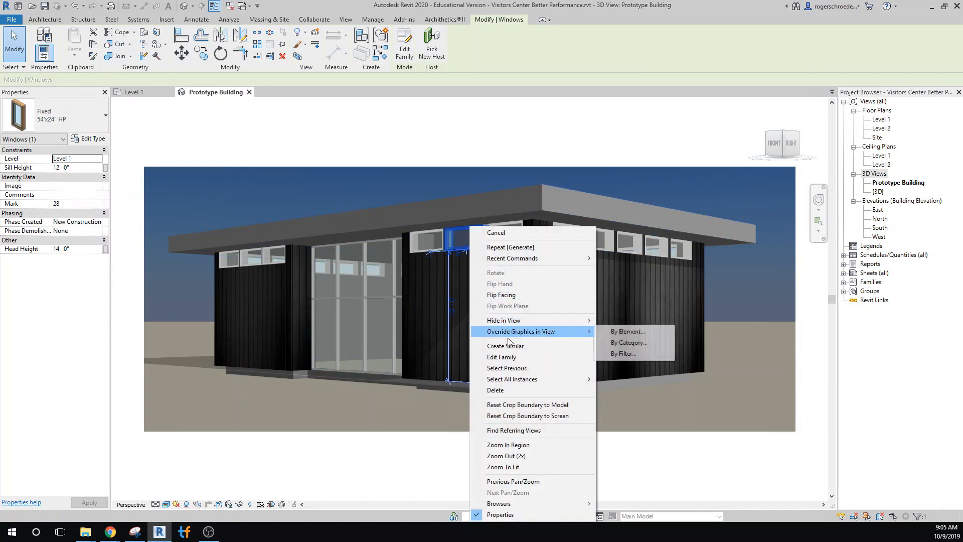
pyautogui.moveTo(514, 381)
pyautogui.click(622, 381)
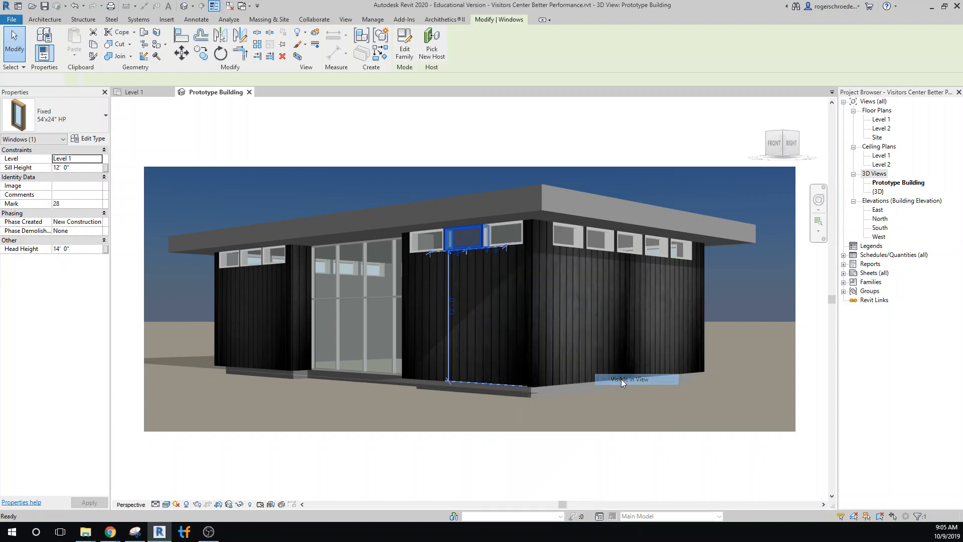
pyautogui.click(57, 113)
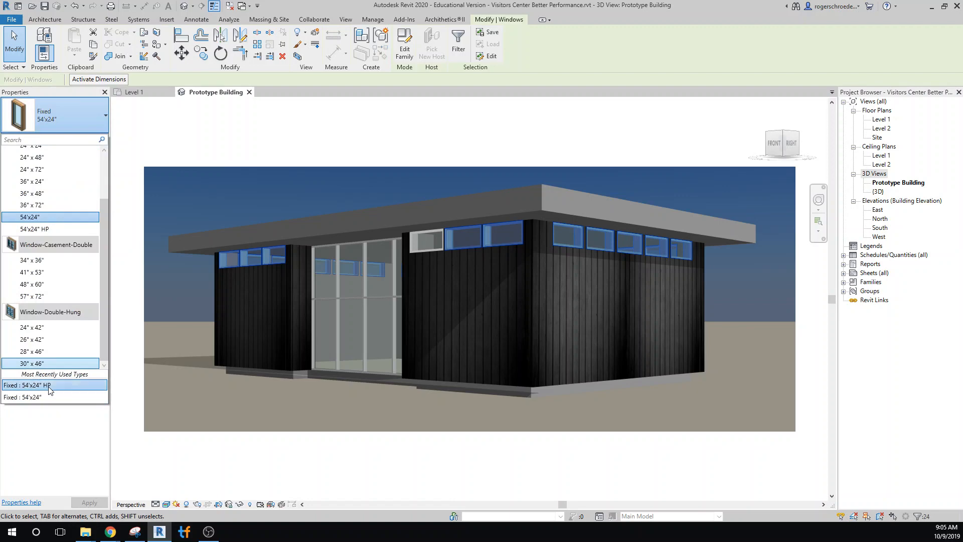
pyautogui.click(45, 384)
# Set the analytic construction of the 54'x24" HP window type to Triple glazing - 1/4 in thick - clear/clear/low-E (e = 0.2) glass
pyautogui.click(89, 139)
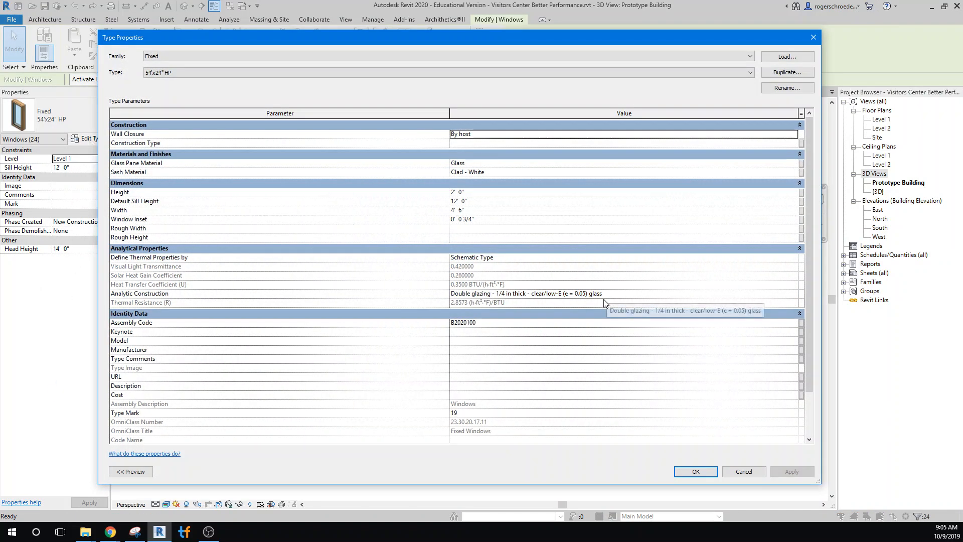
pyautogui.click(793, 296)
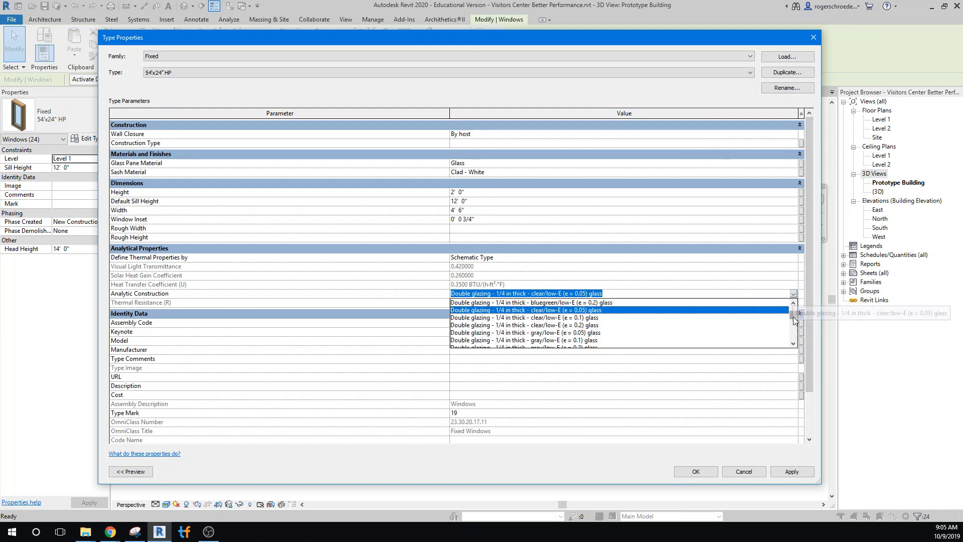
pyautogui.scroll(-10, 800, 331)
pyautogui.scroll(5, 804, 340)
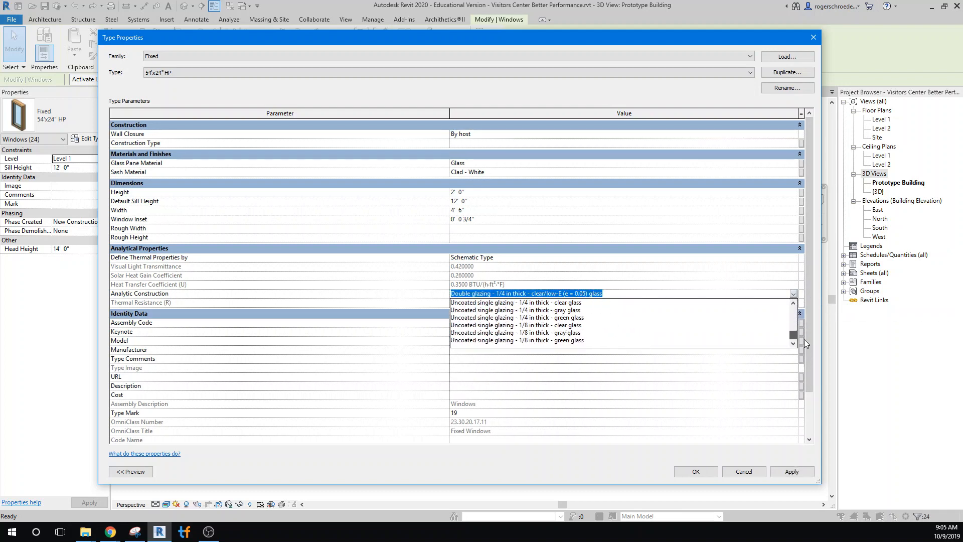
pyautogui.scroll(-1, 804, 334)
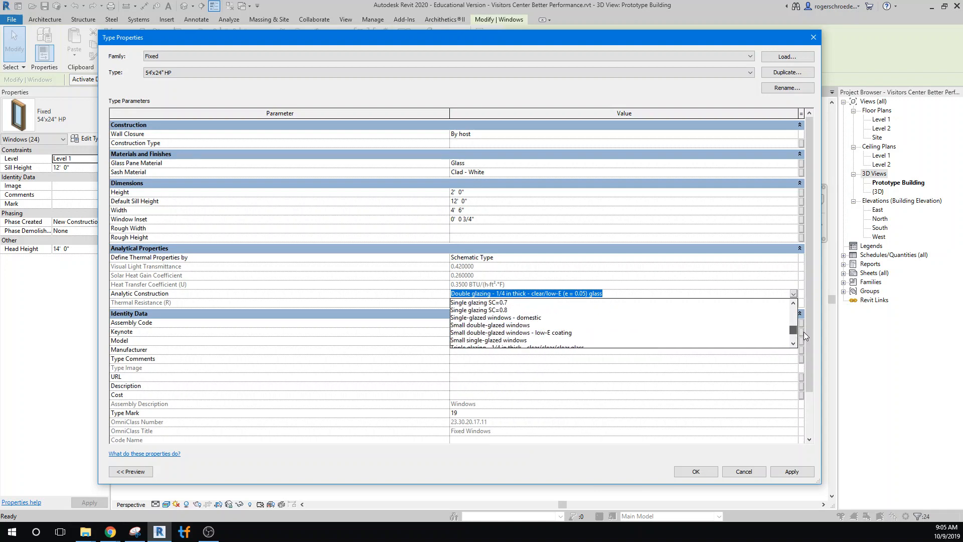
pyautogui.scroll(-2, 750, 329)
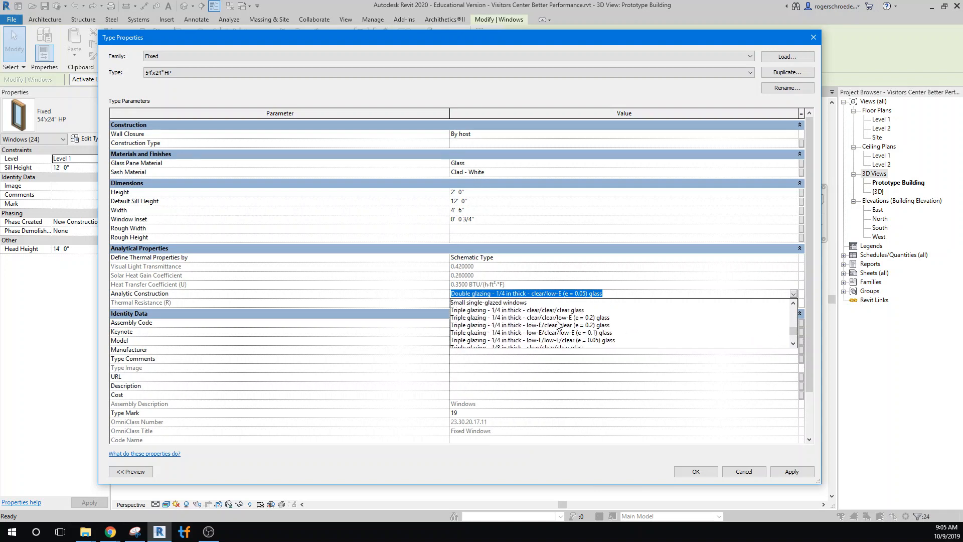
pyautogui.click(547, 310)
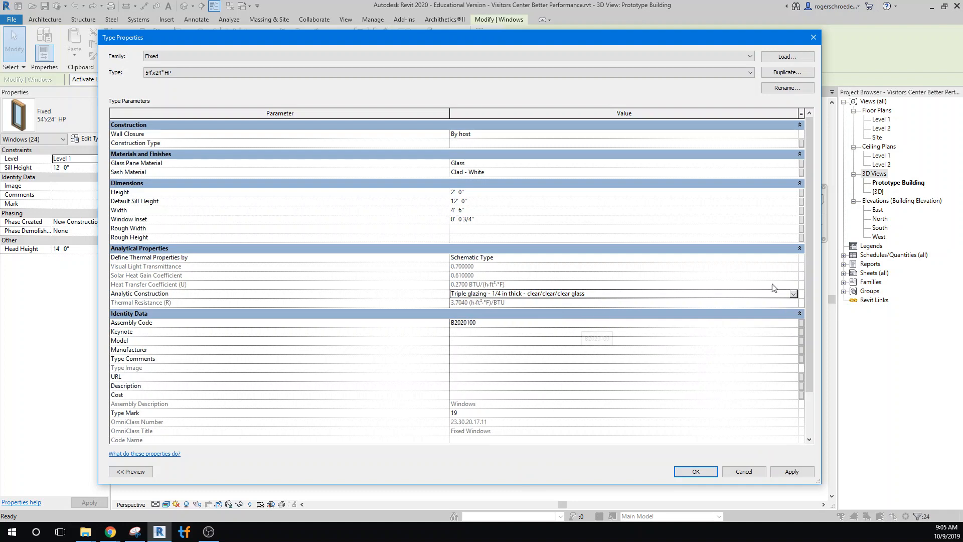
pyautogui.click(793, 294)
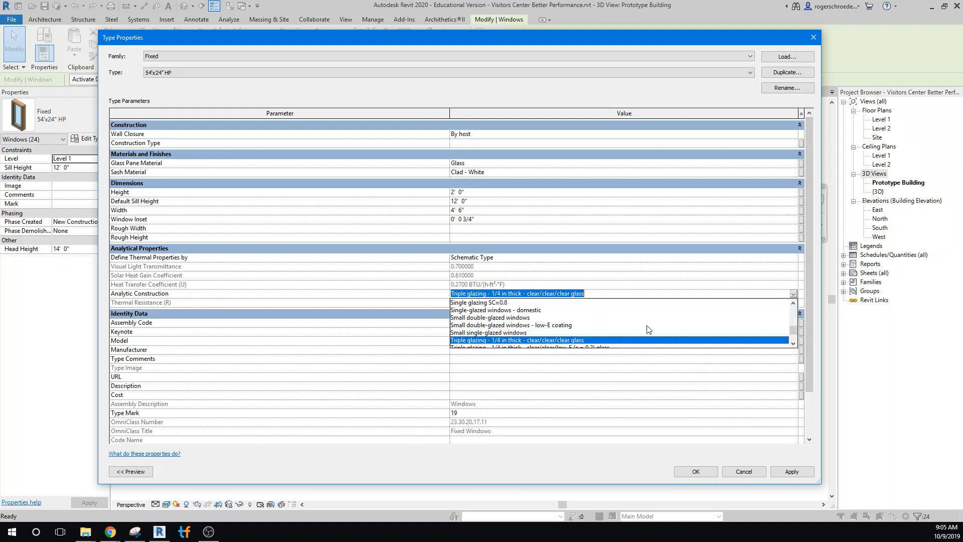
pyautogui.click(601, 345)
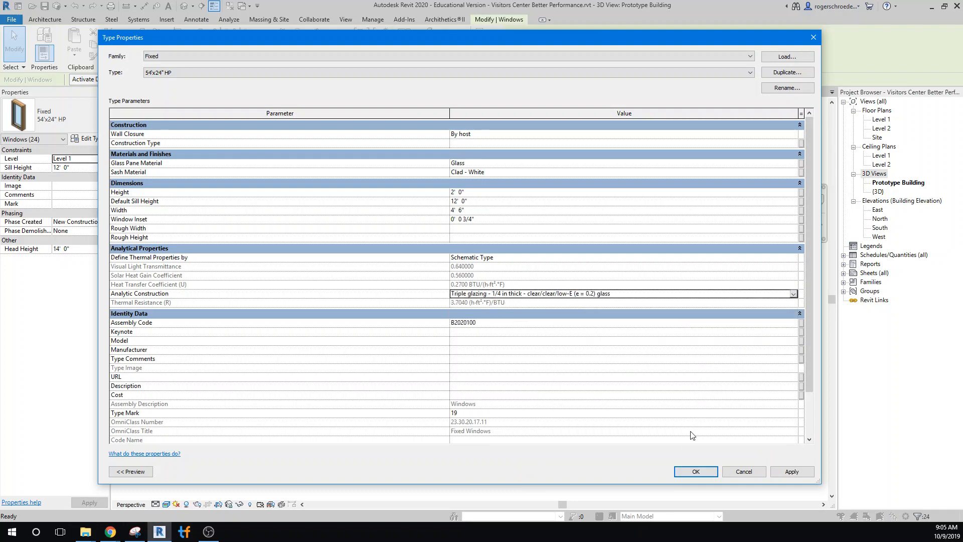
pyautogui.click(702, 472)
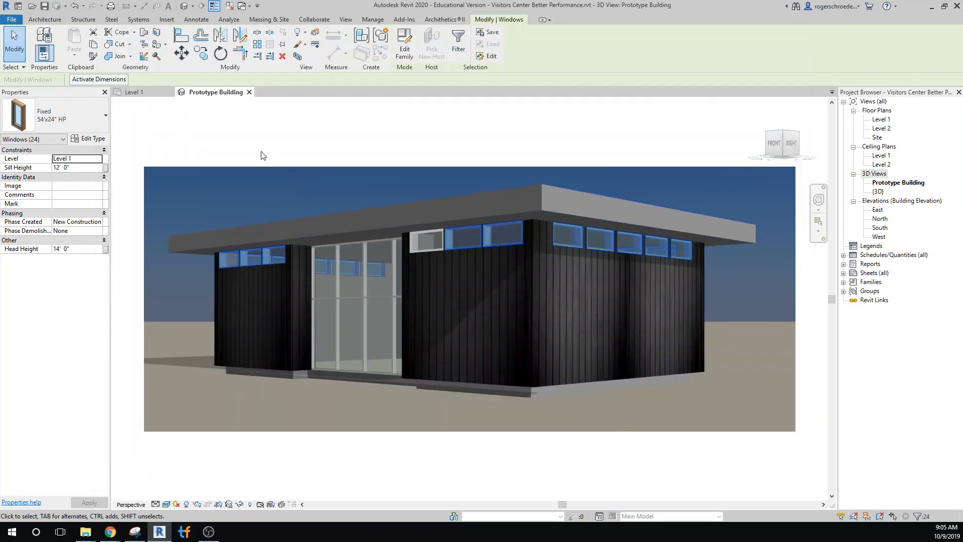
pyautogui.click(255, 146)
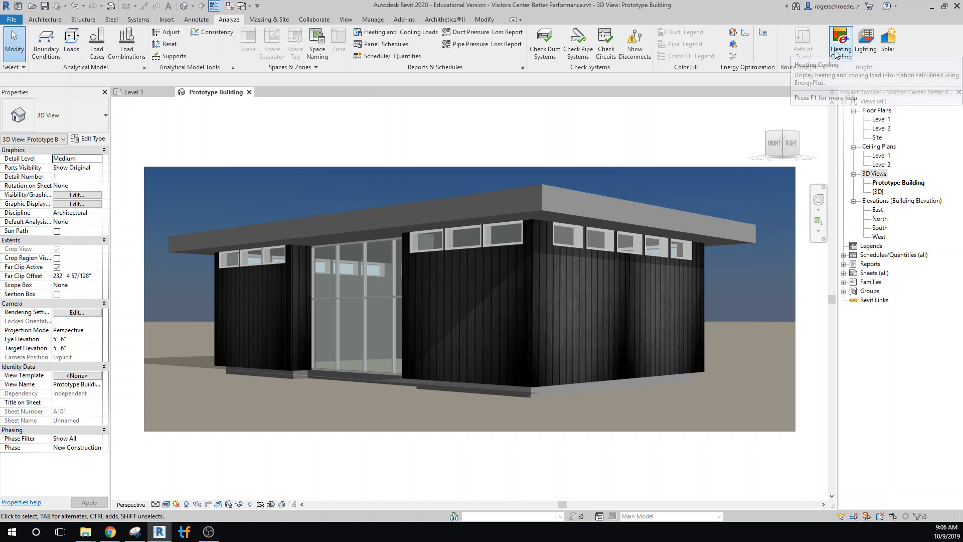
# Create the energy analytical model of the upgraded building
pyautogui.click(732, 45)
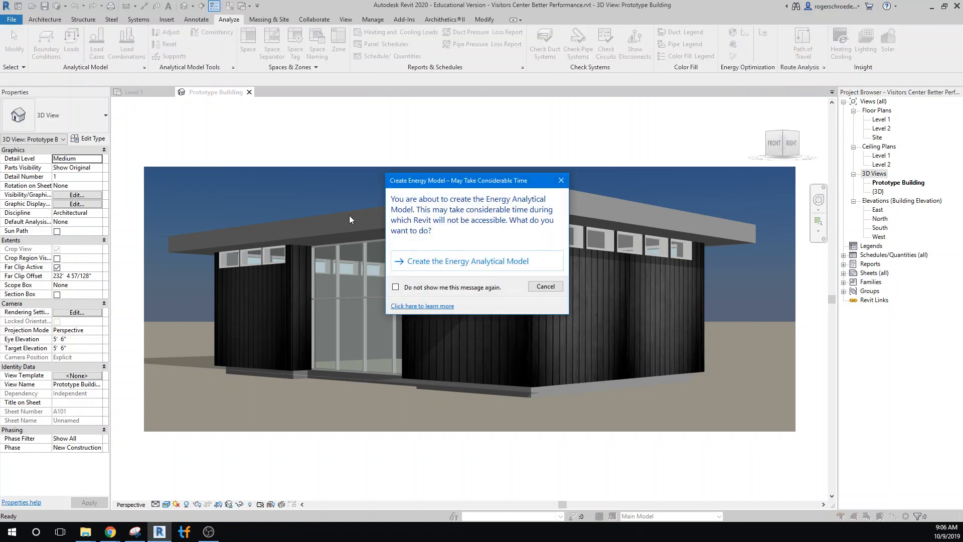
pyautogui.click(434, 266)
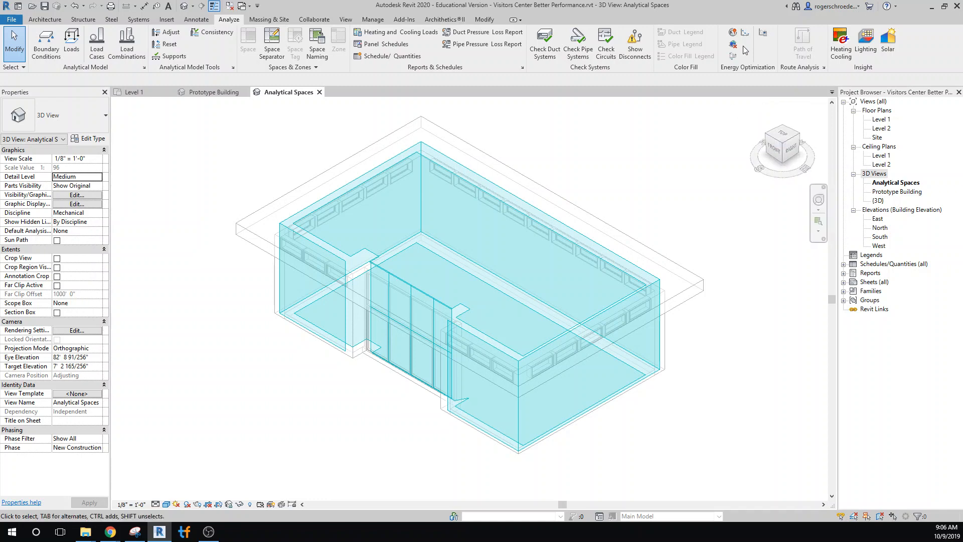
# Review the building data and material thermal properties in the advanced energy settings, accepting both settings dialogs
pyautogui.click(763, 34)
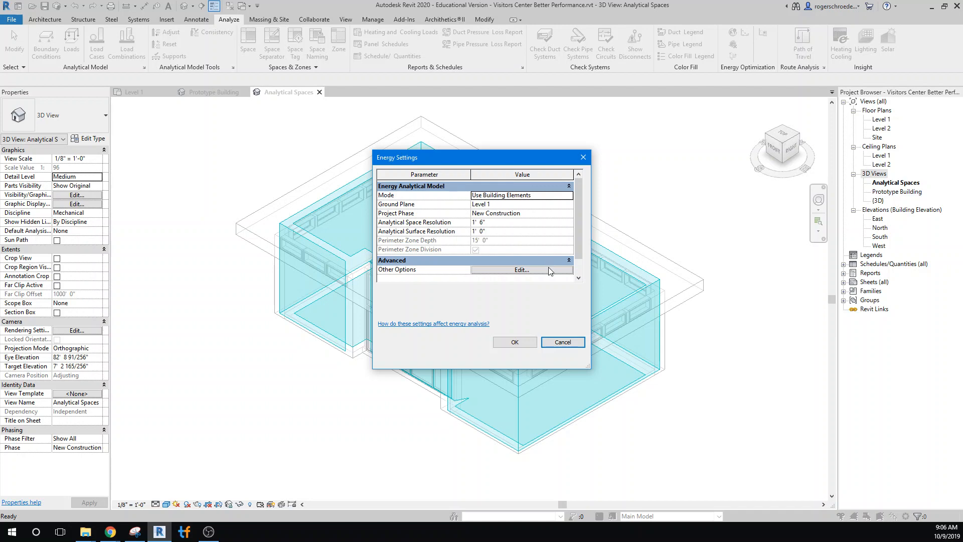
pyautogui.click(549, 268)
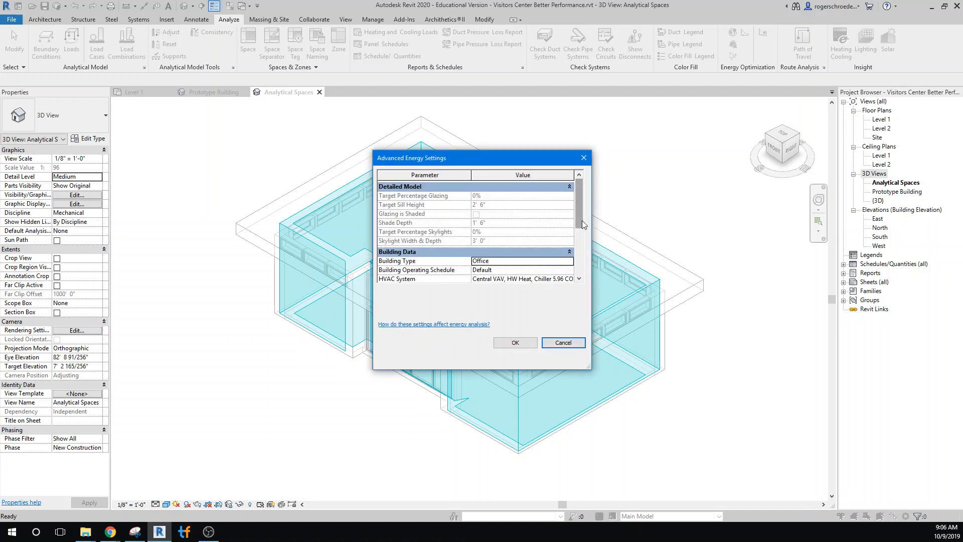
pyautogui.moveTo(582, 220); pyautogui.dragTo(588, 262)
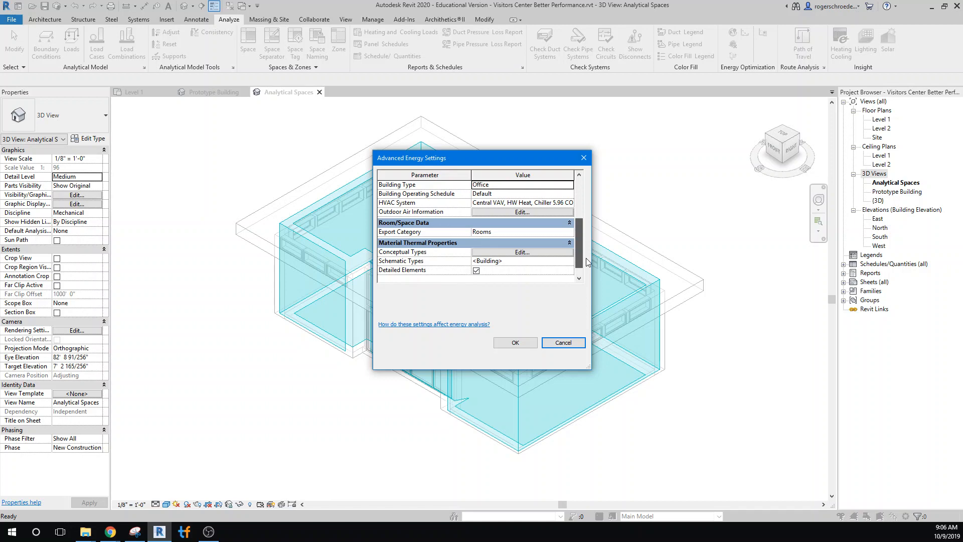
pyautogui.moveTo(587, 262); pyautogui.dragTo(424, 292)
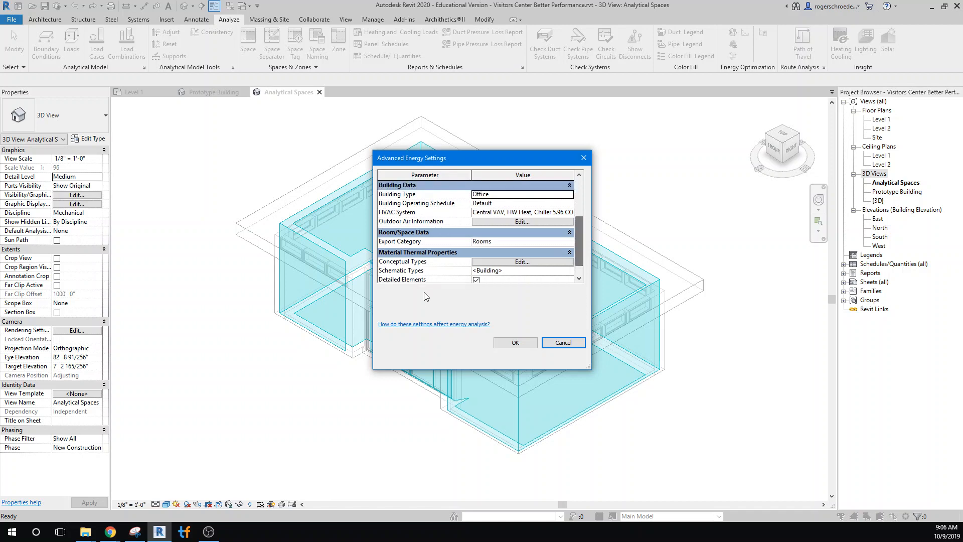
pyautogui.click(514, 345)
pyautogui.click(508, 343)
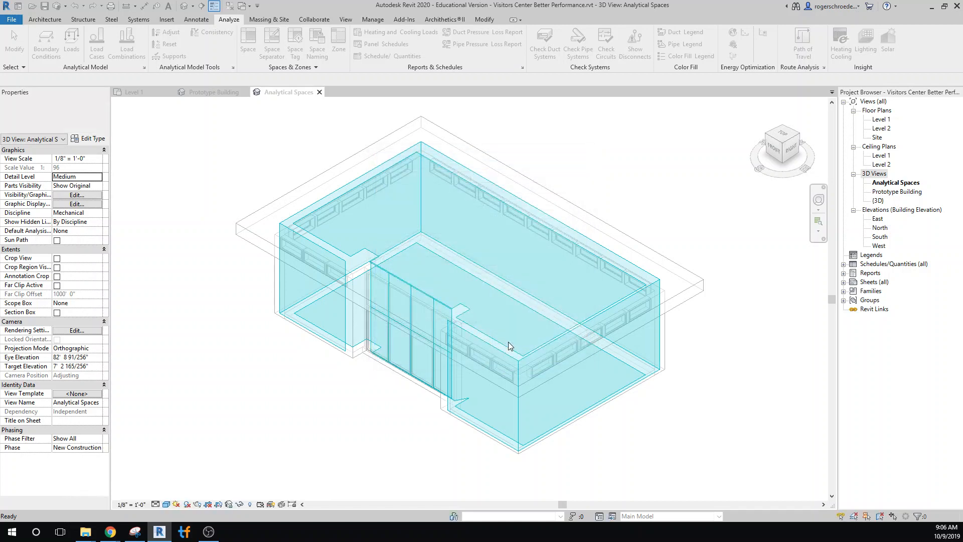
# Generate the Insight energy analysis from the existing energy analytical model and acknowledge the completion notice
pyautogui.click(734, 55)
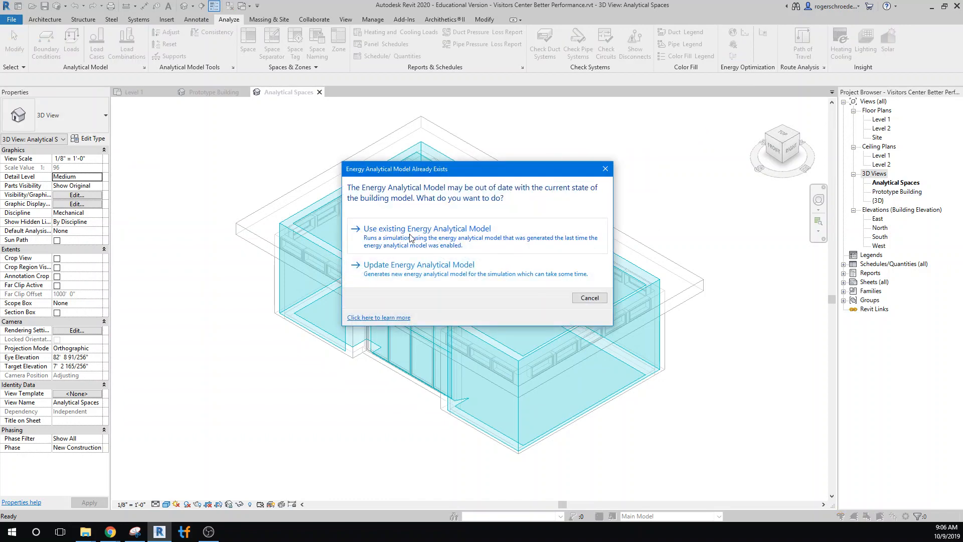
pyautogui.click(410, 237)
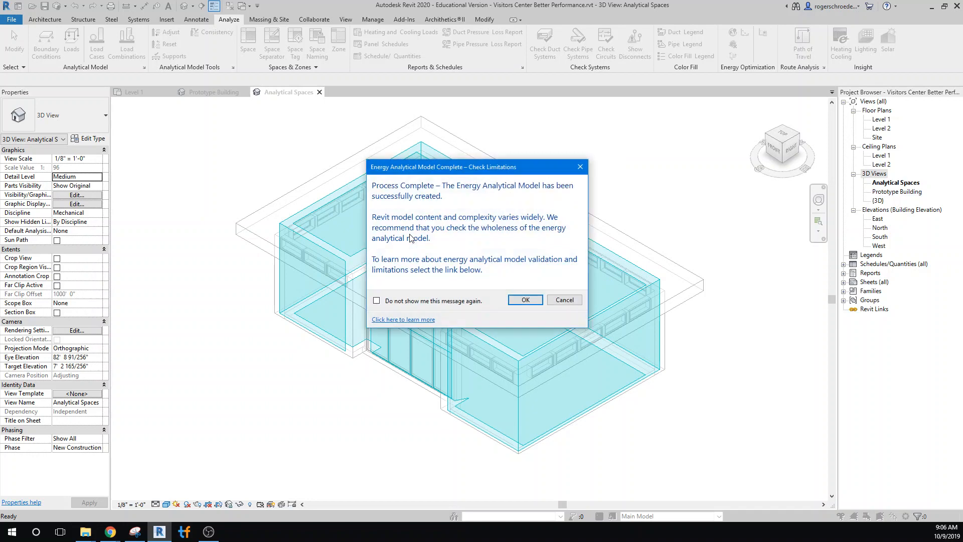
pyautogui.click(511, 300)
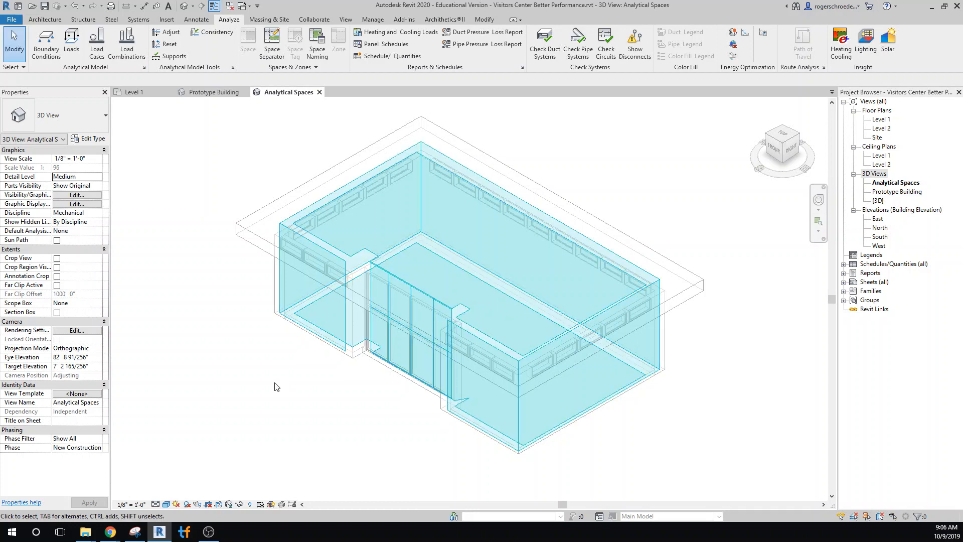
# Switch to iCloud Mail in Chrome and open the Autodesk Insight message about the Model Visitors Center Better Performance analysis
pyautogui.moveTo(111, 534)
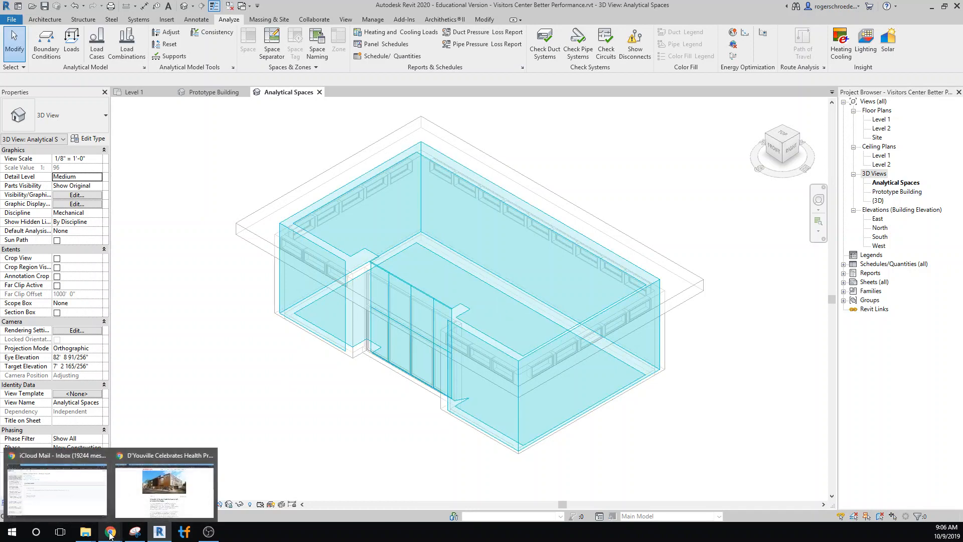
pyautogui.click(82, 500)
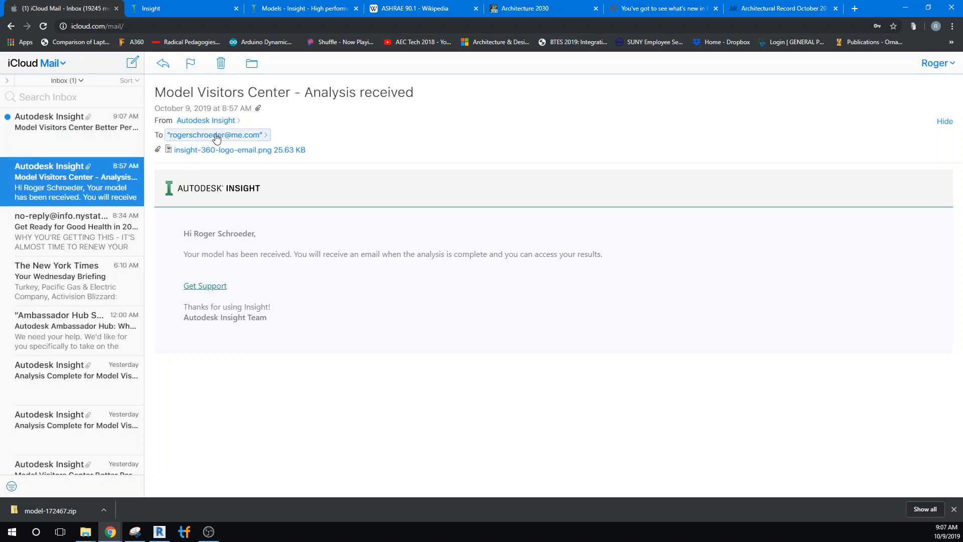
pyautogui.click(50, 138)
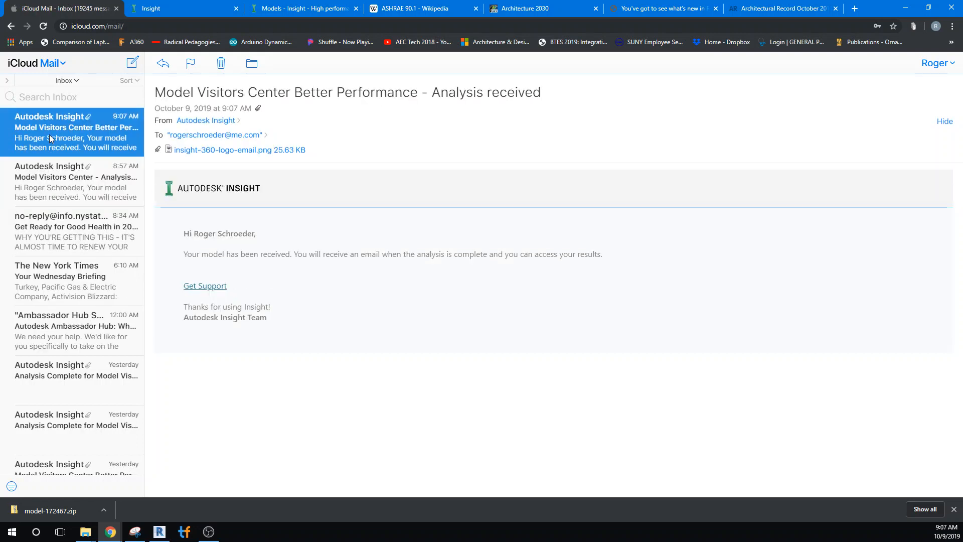